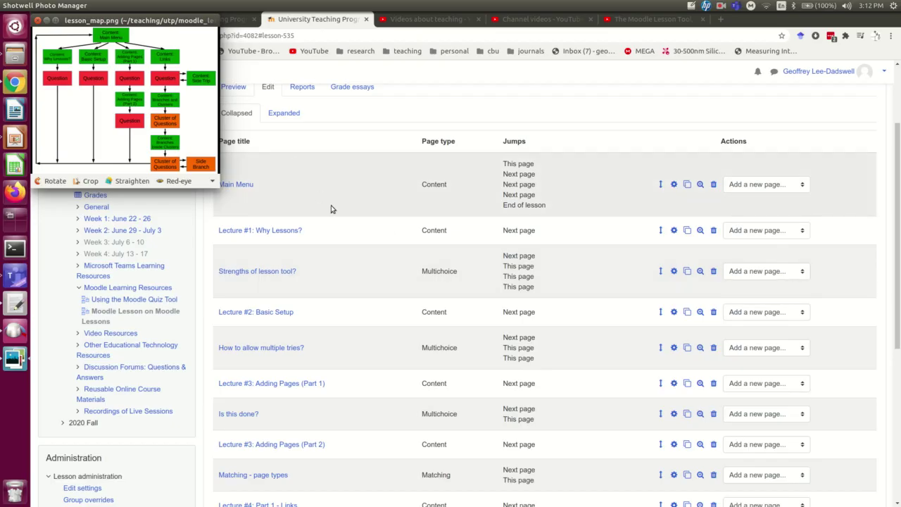
# Outline the finished portion and the Links page on the lesson map image, and clear the annotations.
pyautogui.scroll(3, 332, 207)
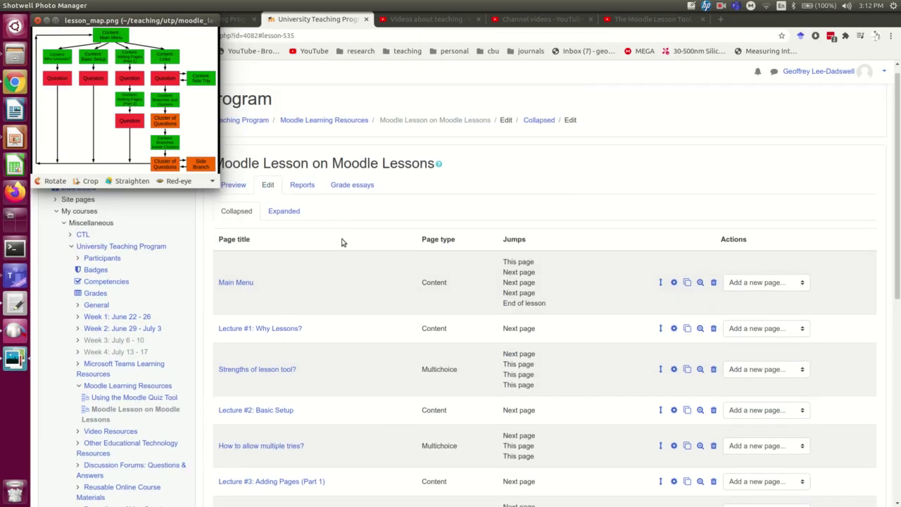
pyautogui.scroll(-5, 342, 243)
pyautogui.scroll(3, 342, 242)
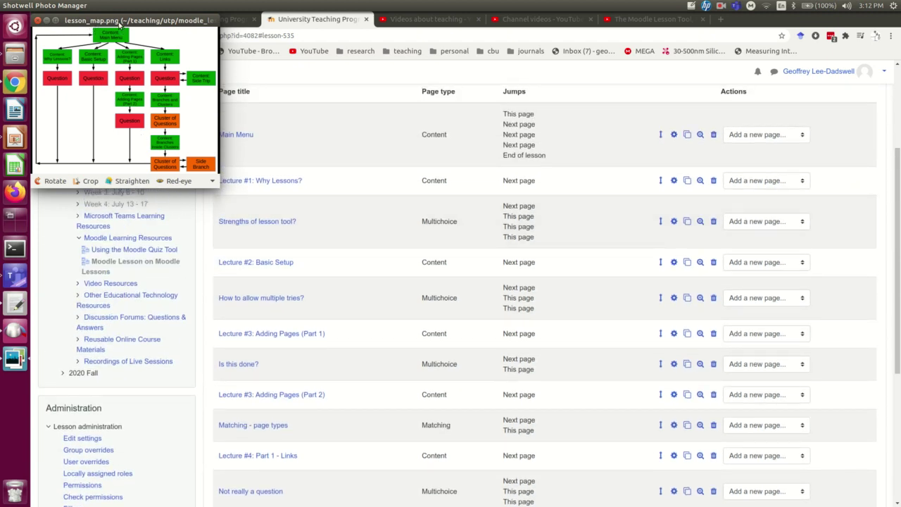
pyautogui.press('super')
pyautogui.moveTo(120, 25)
pyautogui.mouseDown()
pyautogui.moveTo(39, 60)
pyautogui.moveTo(40, 90)
pyautogui.moveTo(191, 94)
pyautogui.moveTo(223, 77)
pyautogui.moveTo(208, 49)
pyautogui.moveTo(118, 27)
pyautogui.mouseUp()
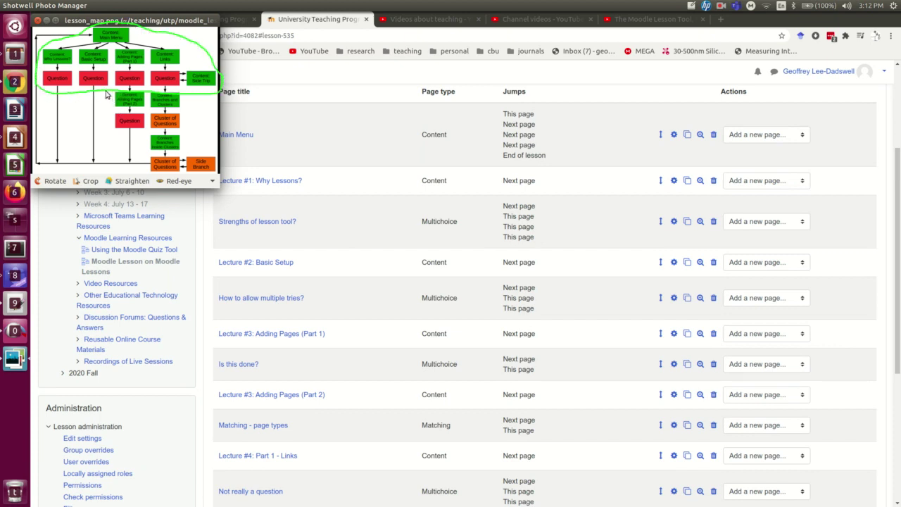
pyautogui.moveTo(115, 96)
pyautogui.mouseDown()
pyautogui.moveTo(117, 131)
pyautogui.moveTo(144, 134)
pyautogui.moveTo(149, 99)
pyautogui.mouseUp()
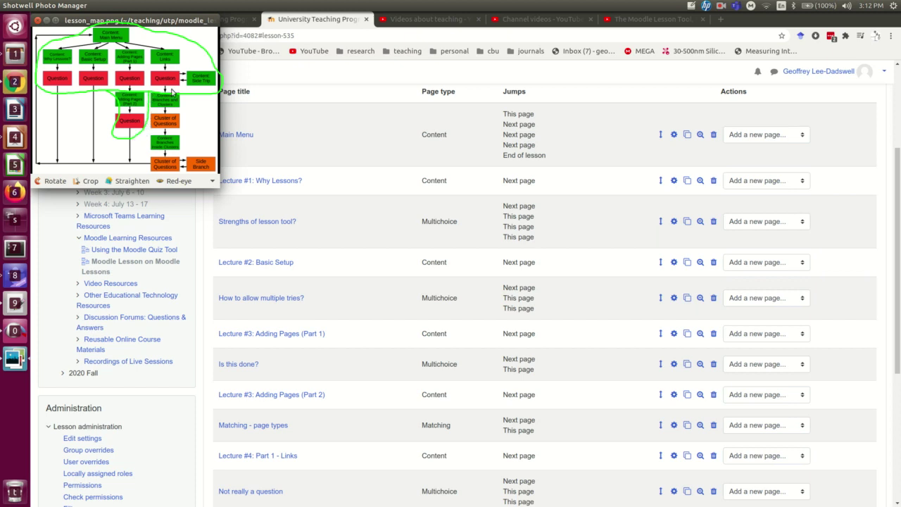
pyautogui.moveTo(154, 68)
pyautogui.mouseDown()
pyautogui.moveTo(179, 72)
pyautogui.moveTo(187, 44)
pyautogui.moveTo(150, 53)
pyautogui.mouseUp()
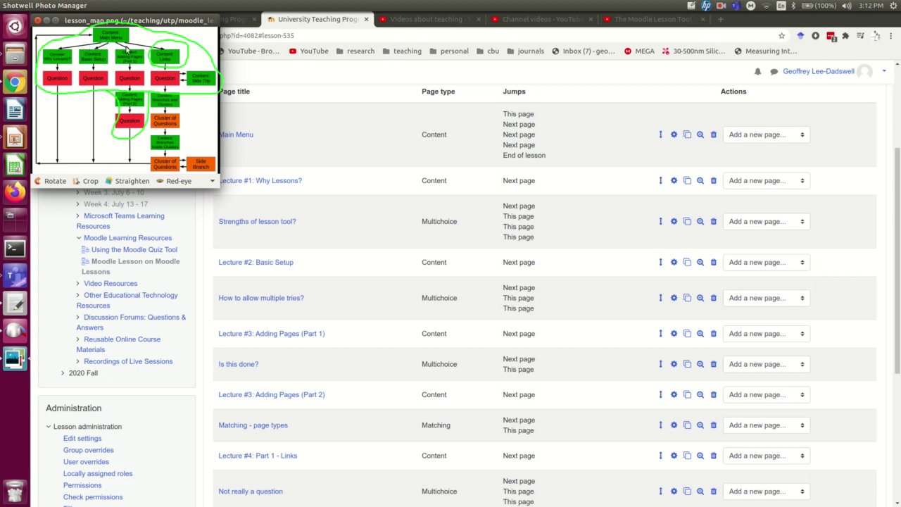
pyautogui.click(725, 10)
pyautogui.click(746, 39)
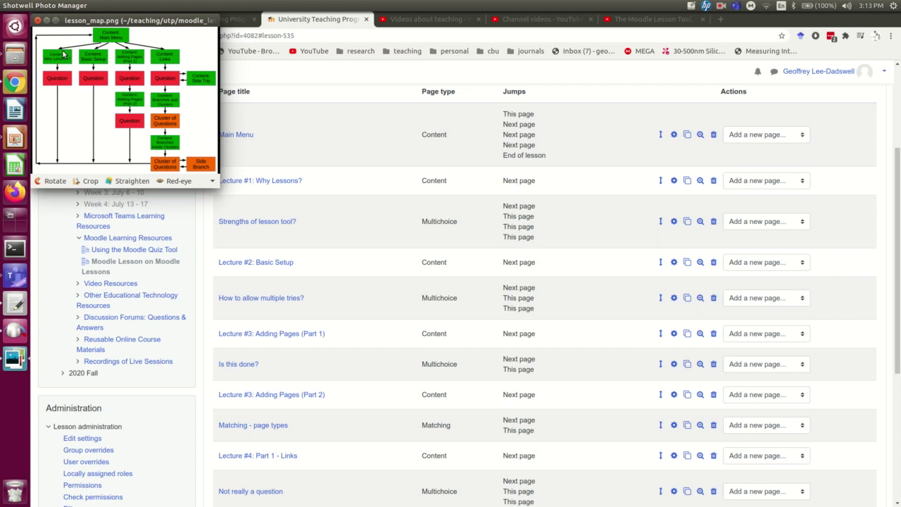
# Trace the Main Menu's branches on the lesson map, and set the Main Menu page's Content 1 jump to "Lecture #1: Why Lessons?".
pyautogui.moveTo(99, 38)
pyautogui.mouseDown()
pyautogui.moveTo(63, 46)
pyautogui.moveTo(96, 56)
pyautogui.moveTo(164, 52)
pyautogui.moveTo(151, 40)
pyautogui.moveTo(130, 45)
pyautogui.mouseUp()
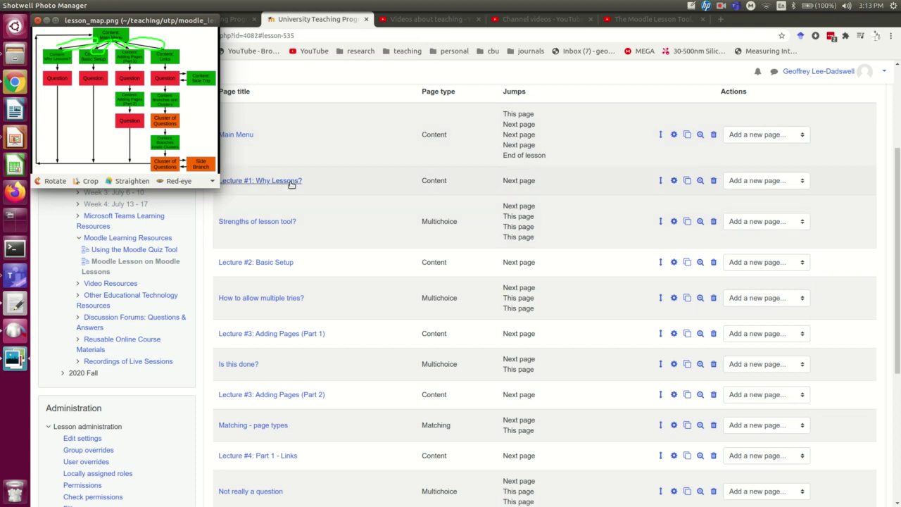
pyautogui.click(673, 134)
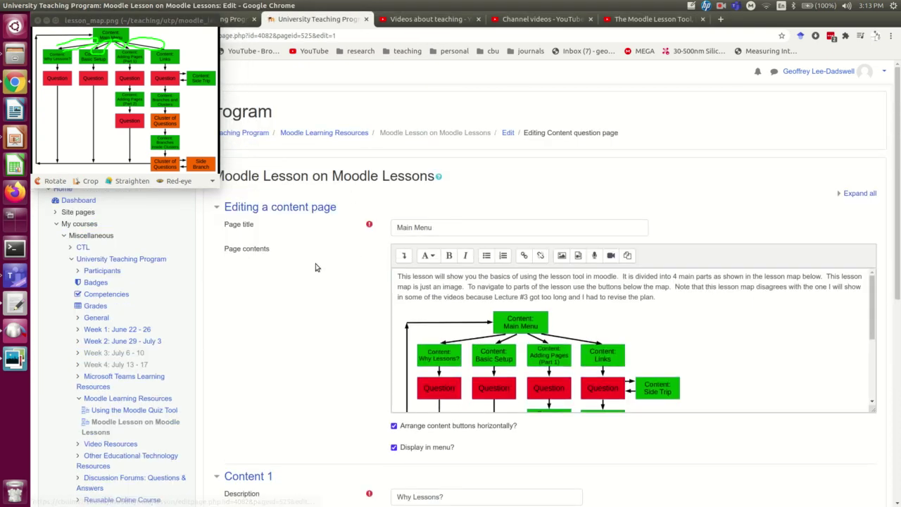
pyautogui.click(862, 195)
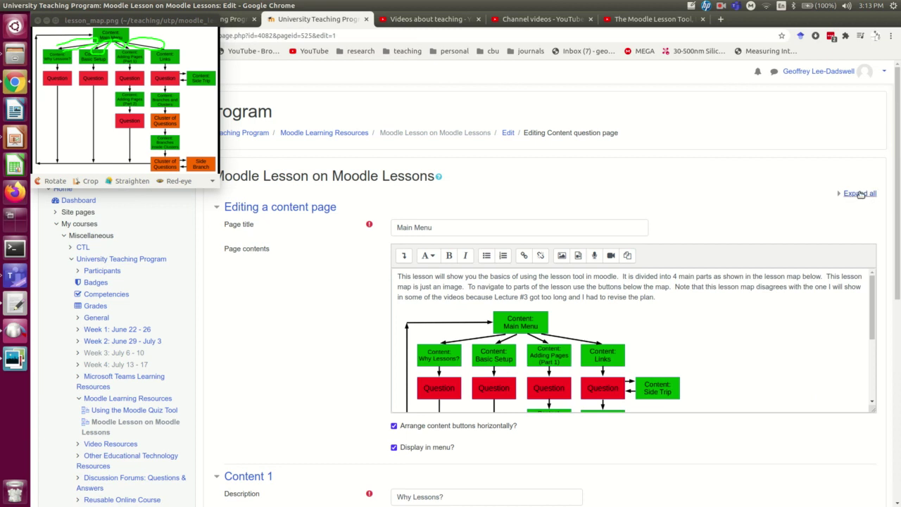
pyautogui.scroll(-5, 316, 232)
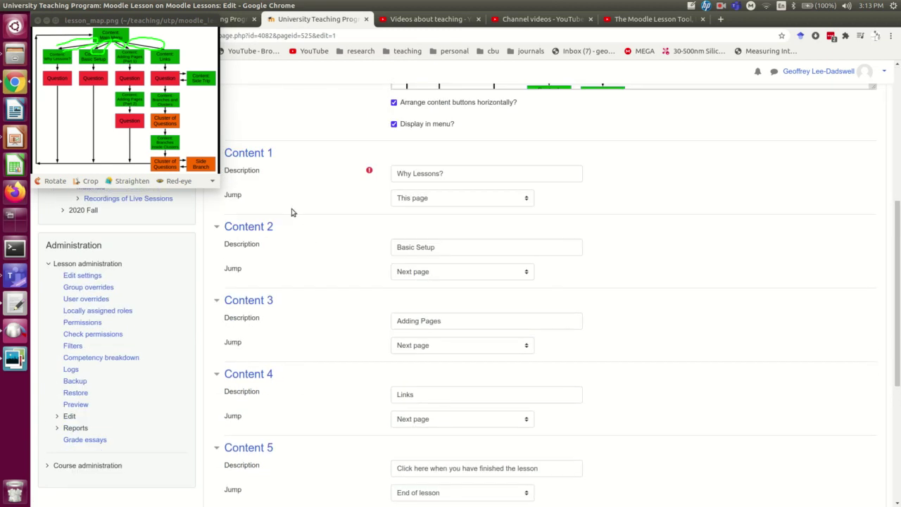
pyautogui.scroll(1, 378, 213)
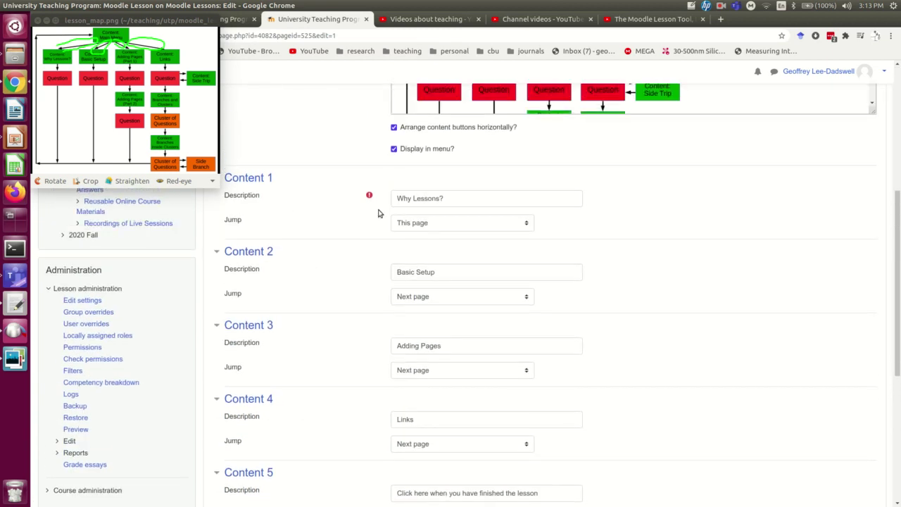
pyautogui.click(438, 223)
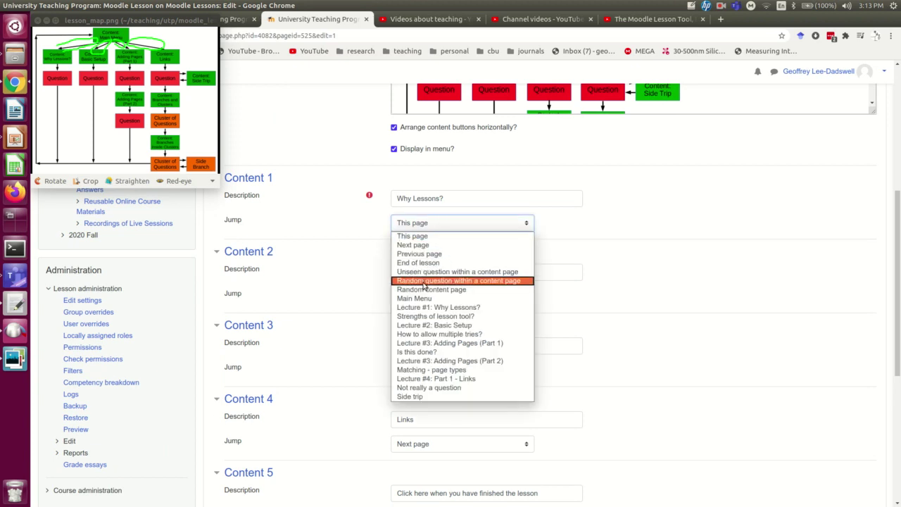
pyautogui.click(442, 307)
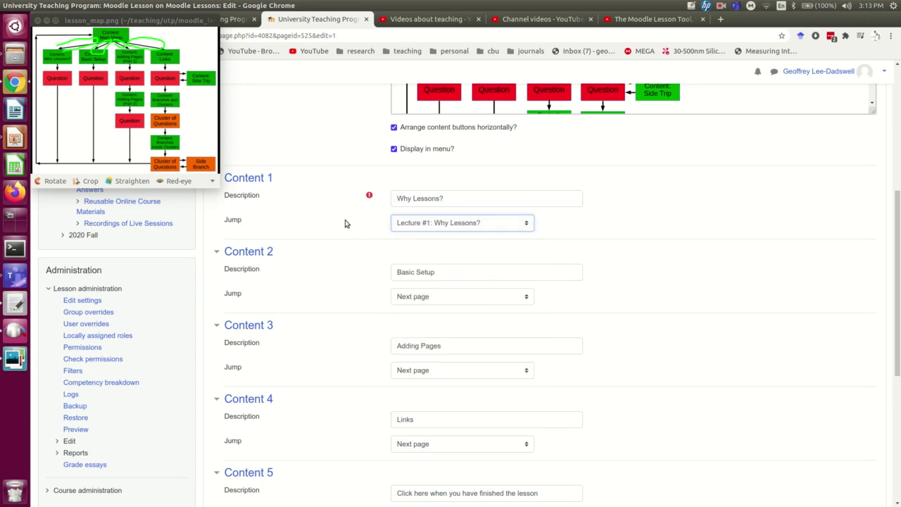
pyautogui.scroll(-1, 327, 235)
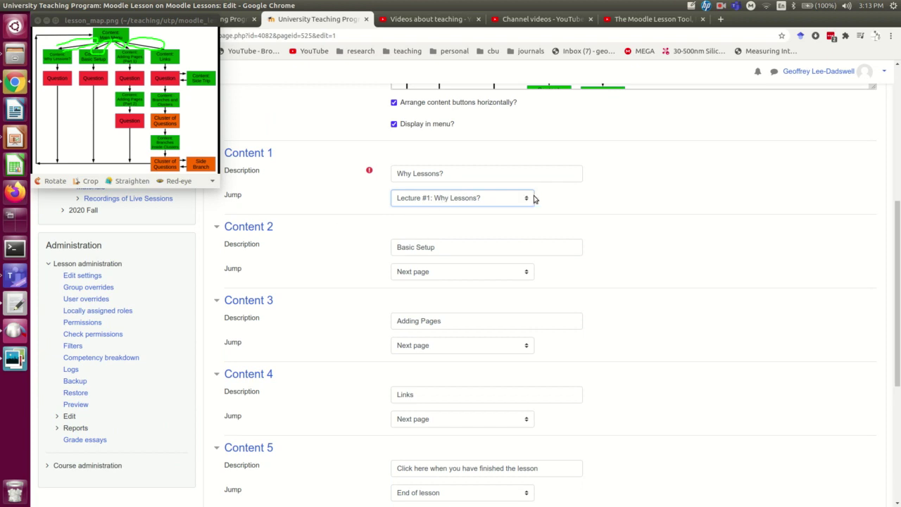
pyautogui.click(448, 201)
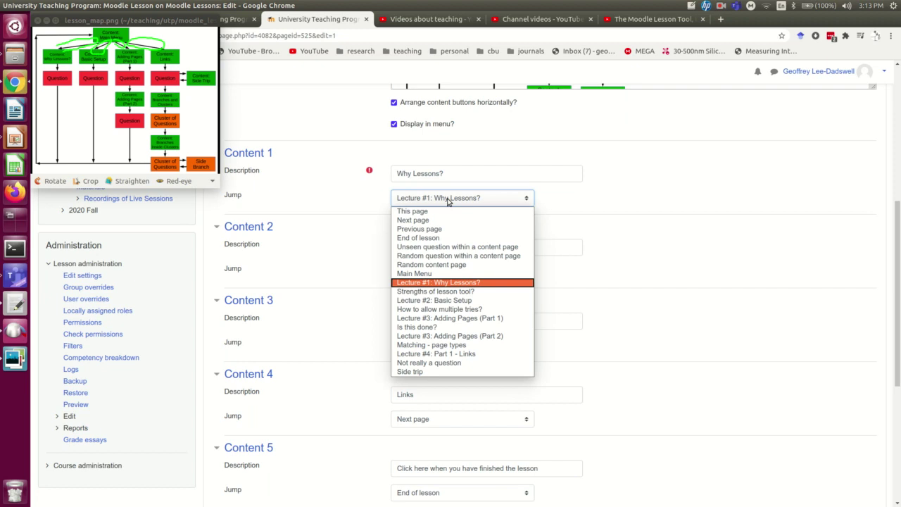
pyautogui.click(447, 201)
# Set the Content 2 jump to "Lecture #2: Basic Setup" and the Content 3 jump to "Lecture #3: Adding Pages (Part 1)".
pyautogui.click(452, 274)
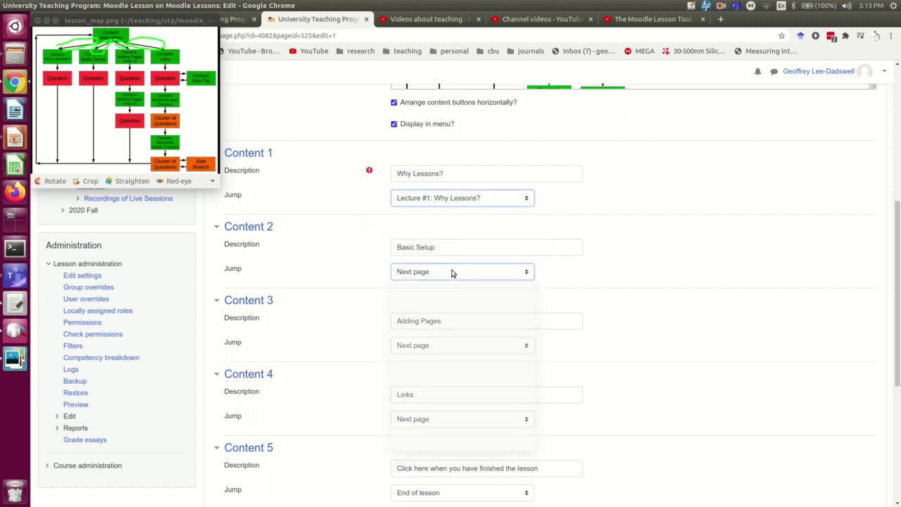
pyautogui.click(437, 374)
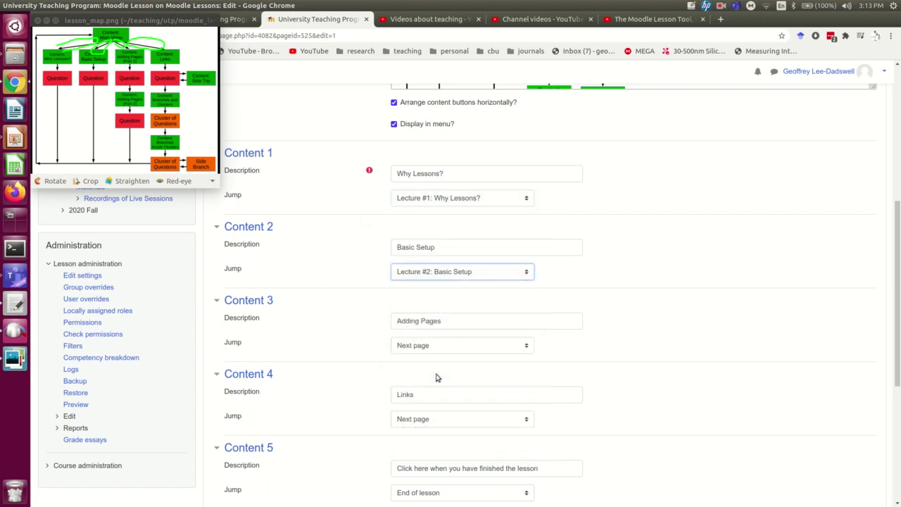
pyautogui.scroll(-3, 335, 277)
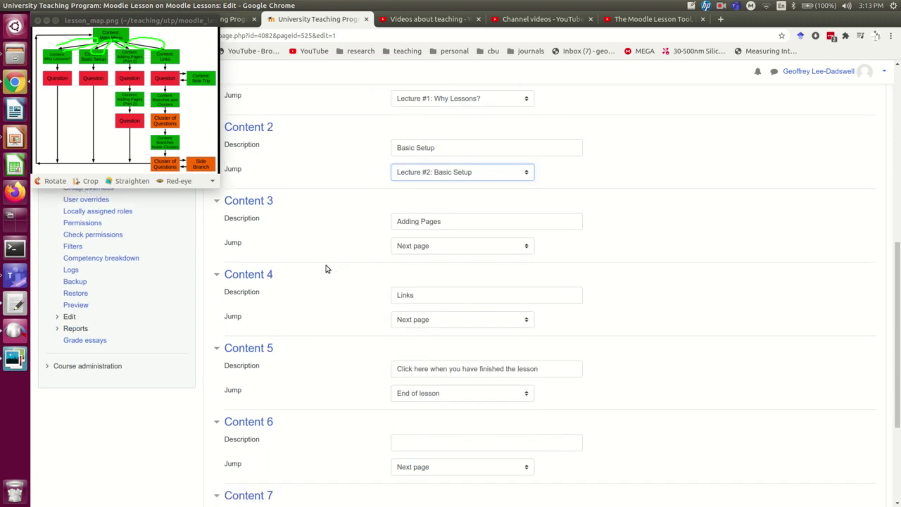
pyautogui.click(450, 248)
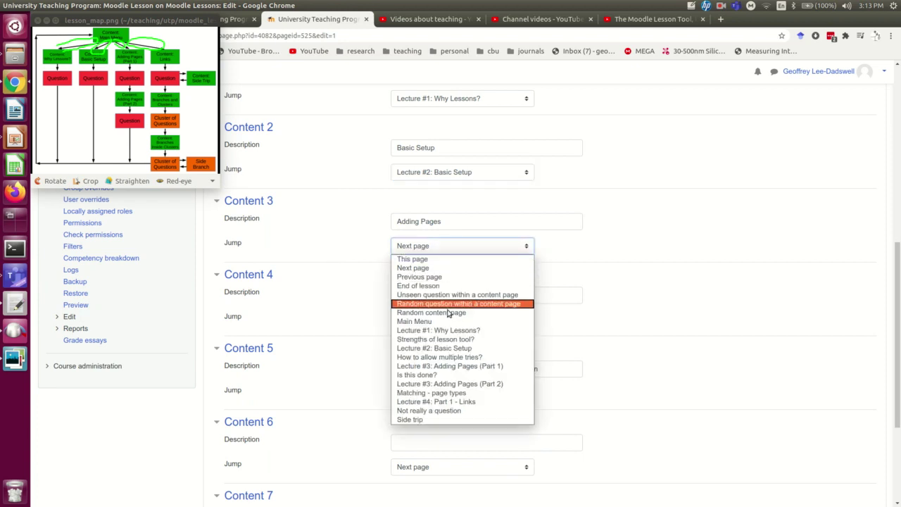
pyautogui.click(436, 367)
# Set the Content 4 jump to "Lecture #4: Part 1 - Links" and save the Main Menu page.
pyautogui.scroll(-3, 352, 260)
pyautogui.click(458, 219)
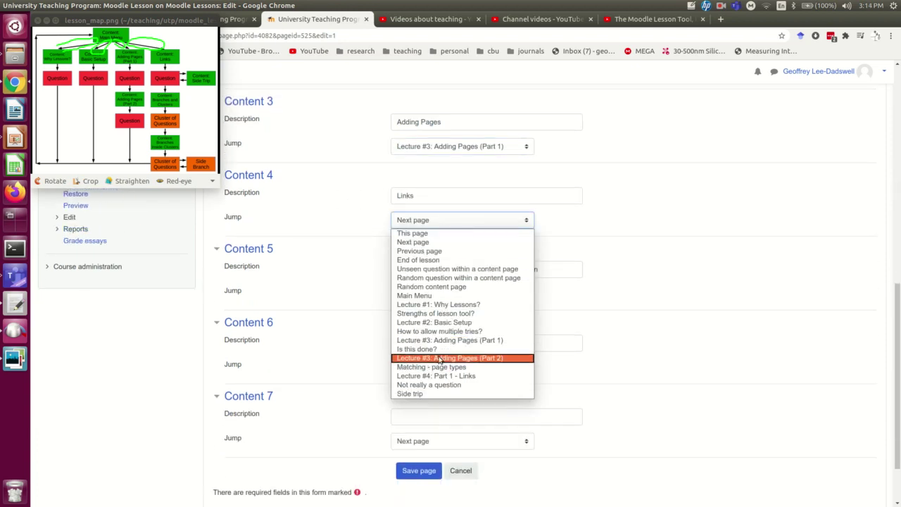
pyautogui.click(436, 375)
pyautogui.scroll(-2, 342, 225)
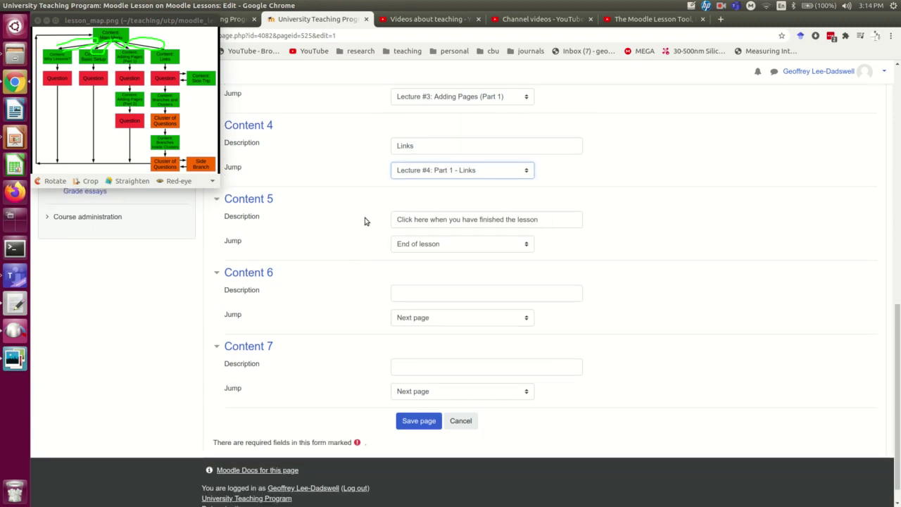
pyautogui.click(422, 422)
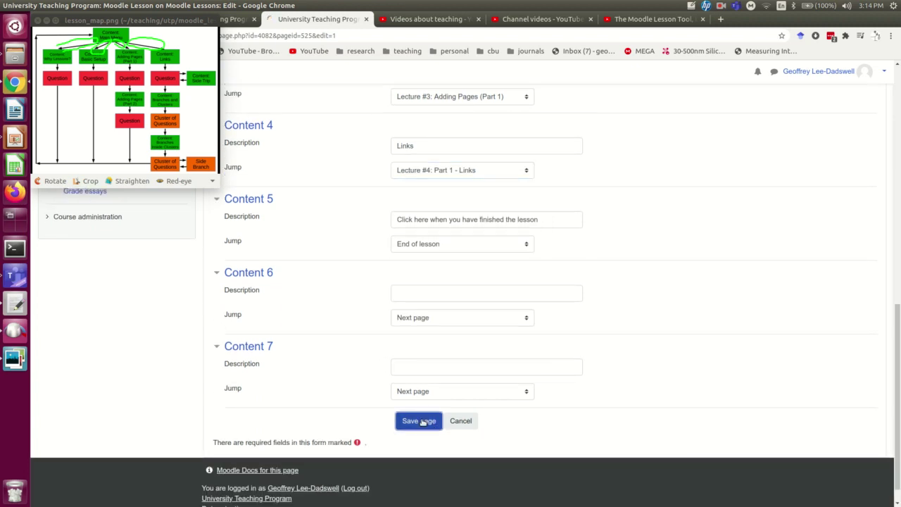
# Mark the link from the Why Lessons? page to its question and the return path to the Main Menu on the lesson map.
pyautogui.click(83, 111)
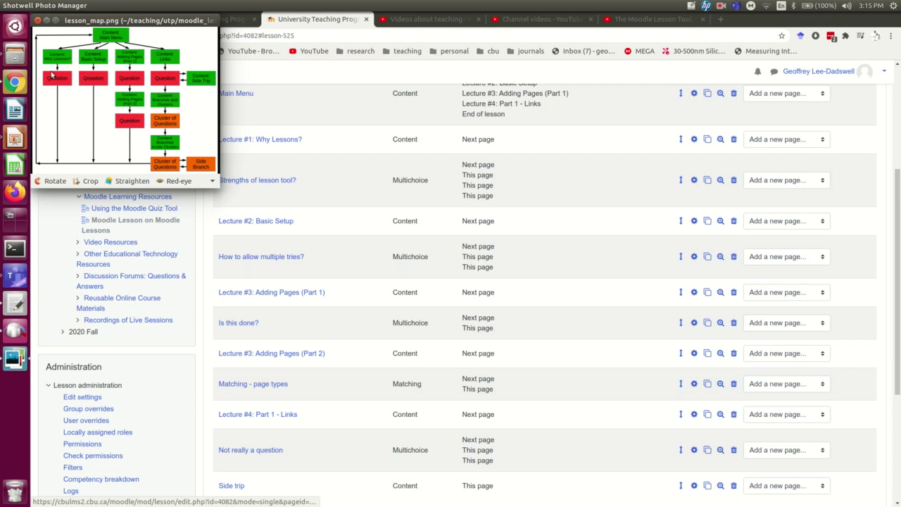
pyautogui.press('super')
pyautogui.moveTo(59, 89)
pyautogui.mouseDown()
pyautogui.moveTo(49, 151)
pyautogui.moveTo(40, 148)
pyautogui.moveTo(44, 44)
pyautogui.moveTo(96, 44)
pyautogui.mouseUp()
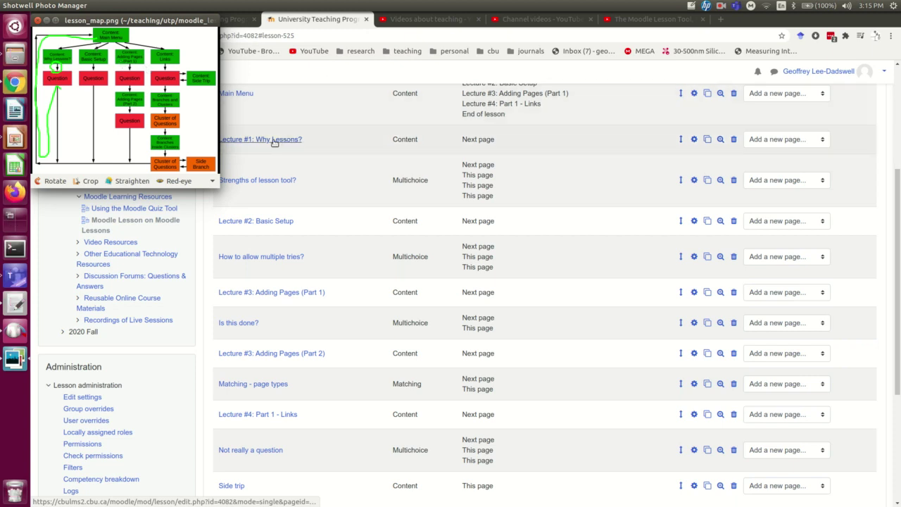
# Set the Content 1 jump of the "Lecture #1: Why Lessons?" page to "Strengths of lesson tool?" and save the page.
pyautogui.click(693, 140)
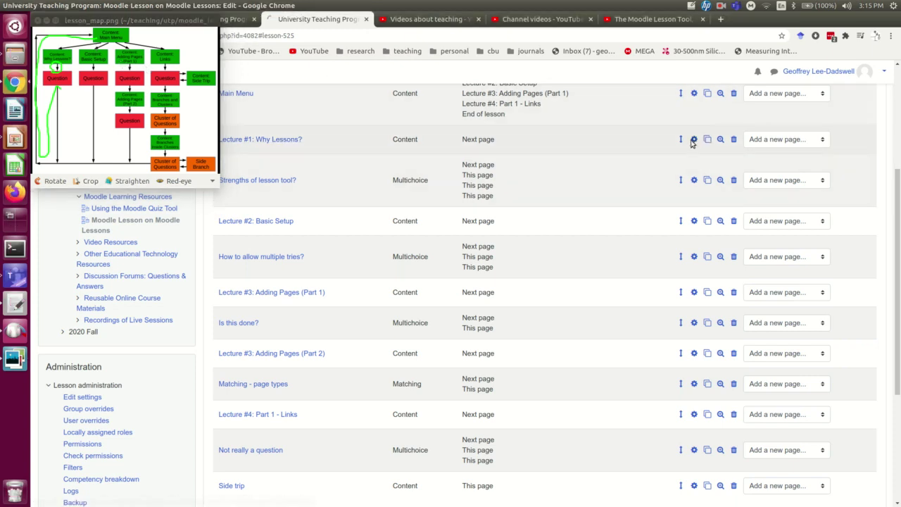
pyautogui.scroll(-5, 258, 305)
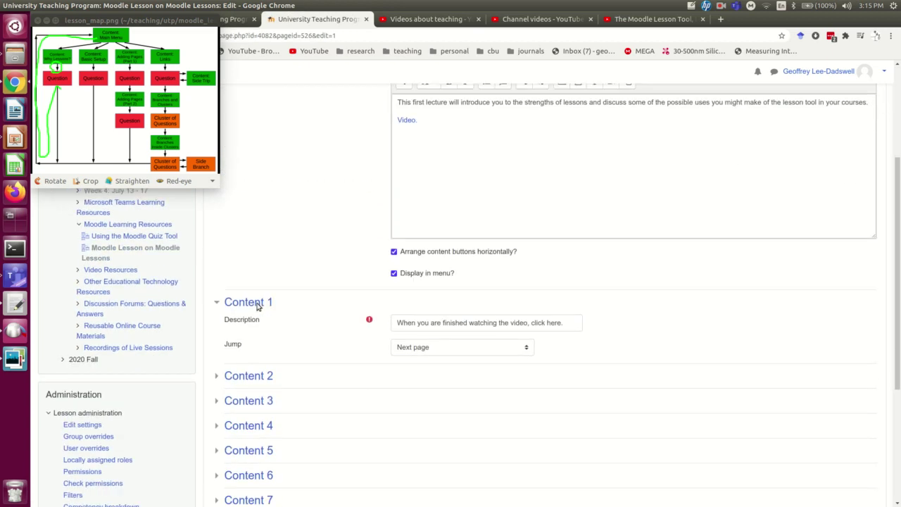
pyautogui.click(428, 347)
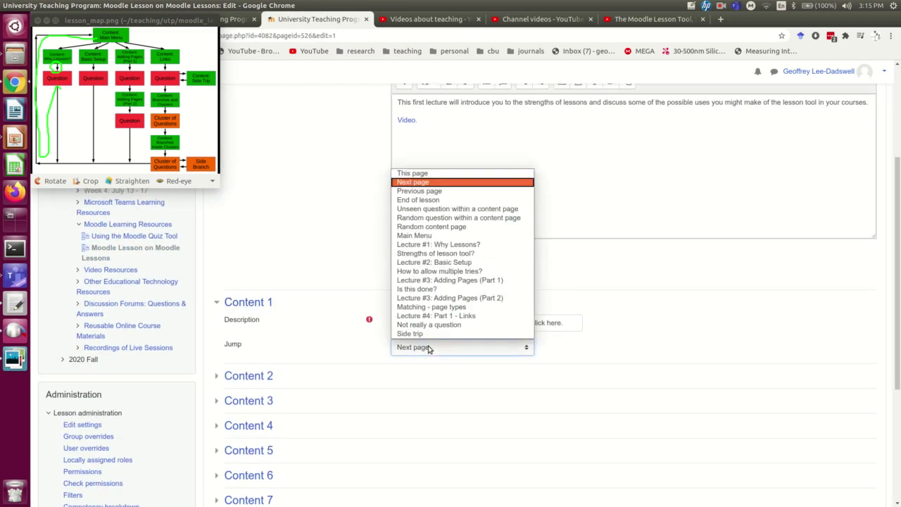
pyautogui.click(431, 253)
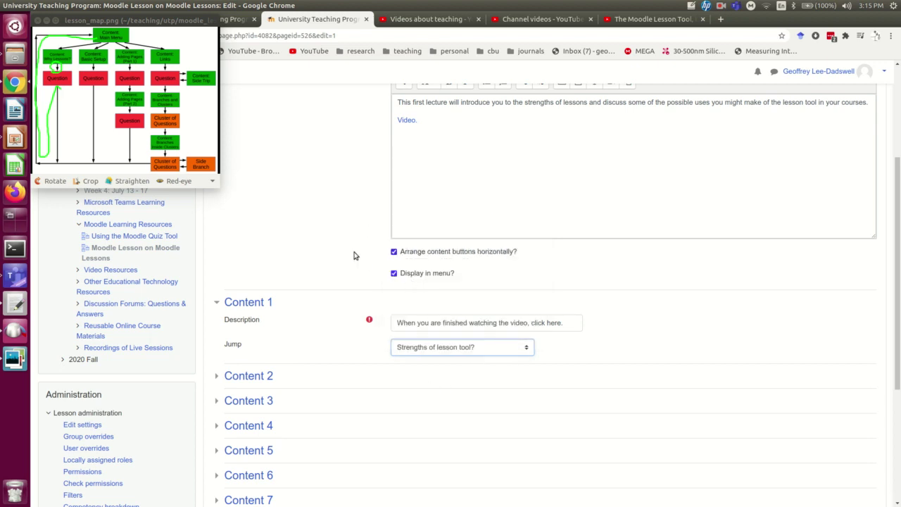
pyautogui.scroll(-4, 353, 254)
pyautogui.click(418, 376)
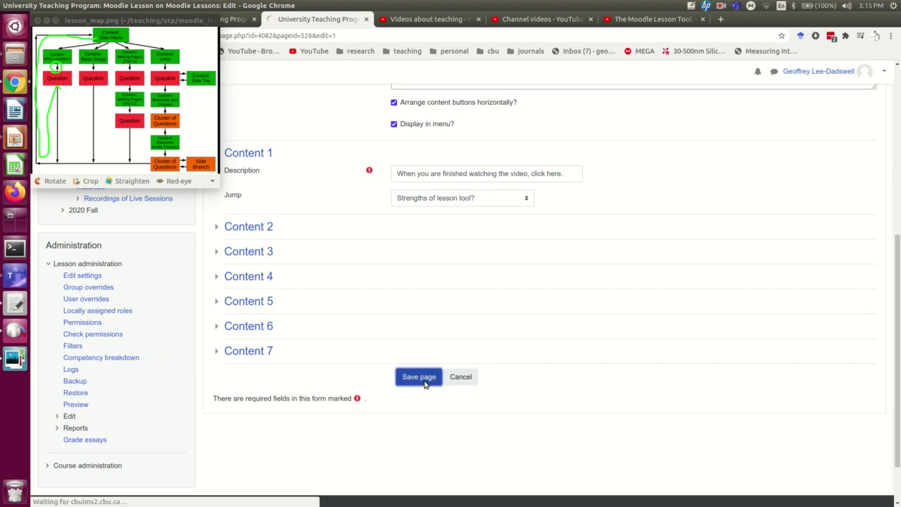
# Open the "Strengths of lesson tool?" question page for editing and set the Answer 1 jump to "Main Menu".
pyautogui.scroll(3, 390, 241)
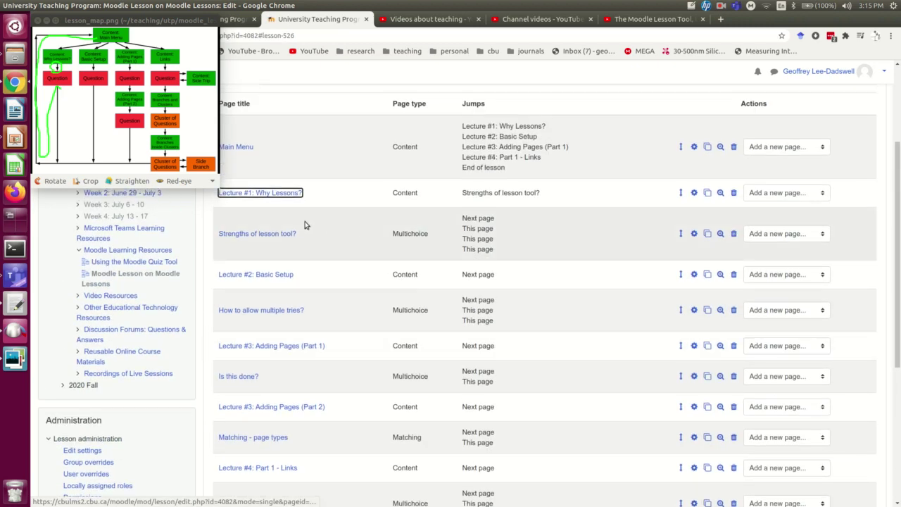
pyautogui.click(695, 236)
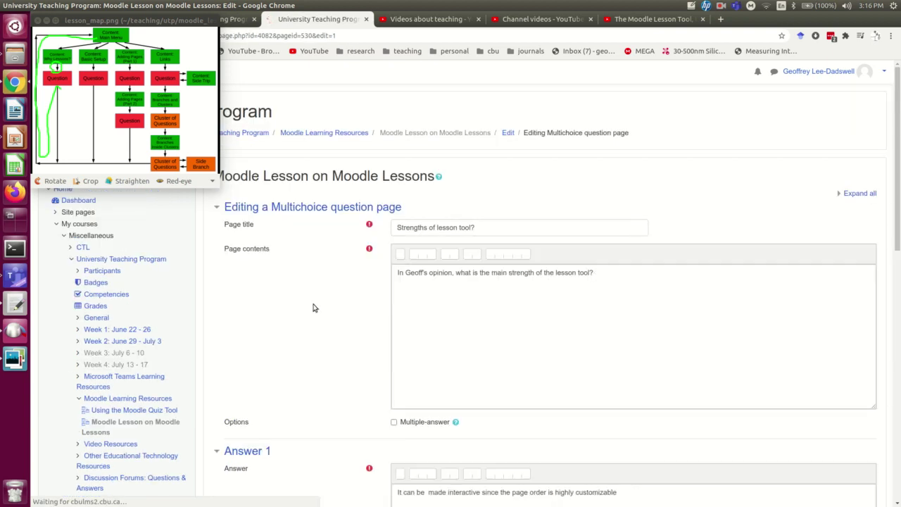
pyautogui.scroll(-4, 312, 299)
pyautogui.scroll(4, 359, 283)
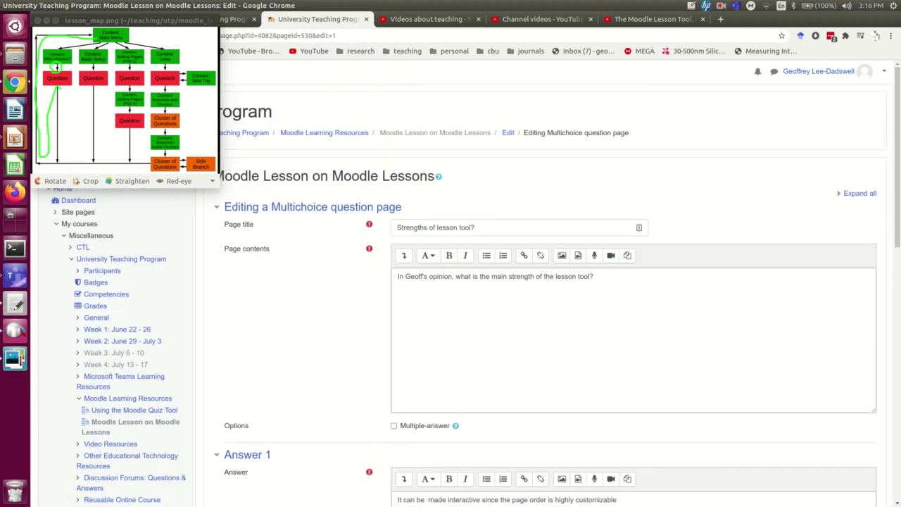
pyautogui.scroll(-6, 295, 287)
pyautogui.scroll(-3, 296, 287)
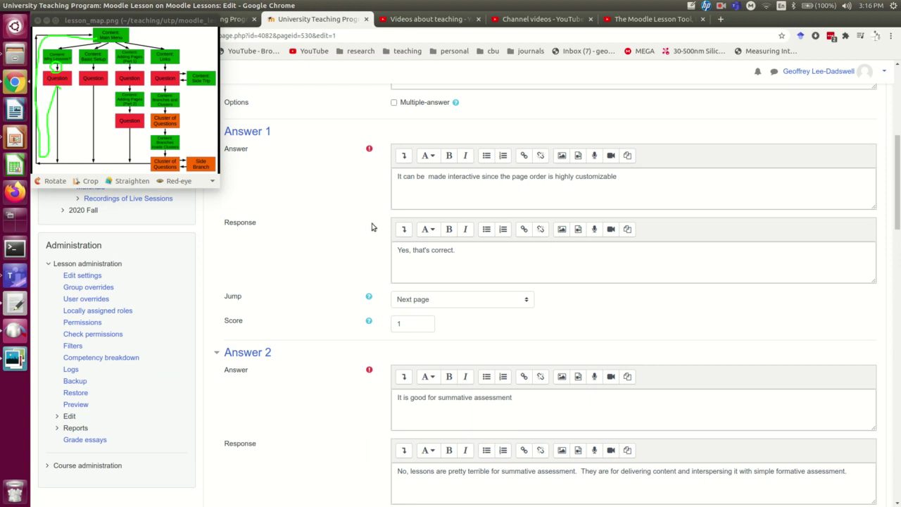
pyautogui.scroll(2, 319, 191)
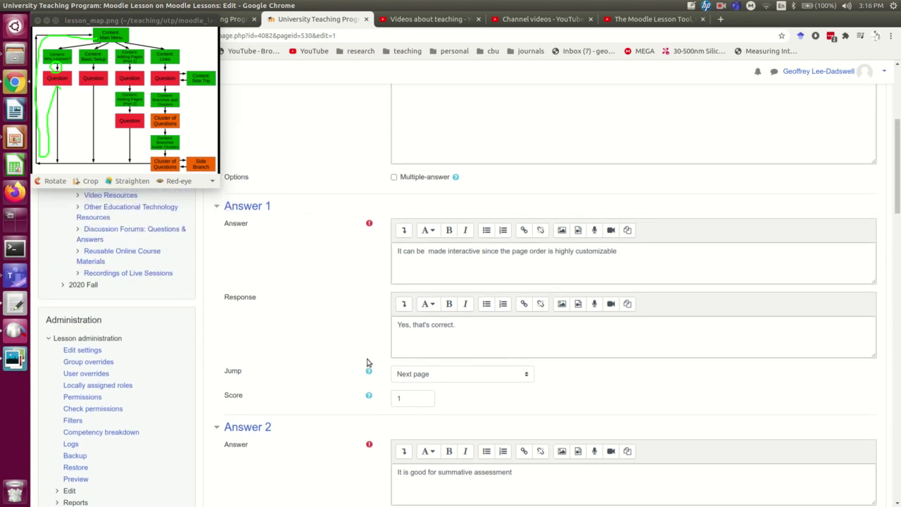
pyautogui.click(452, 375)
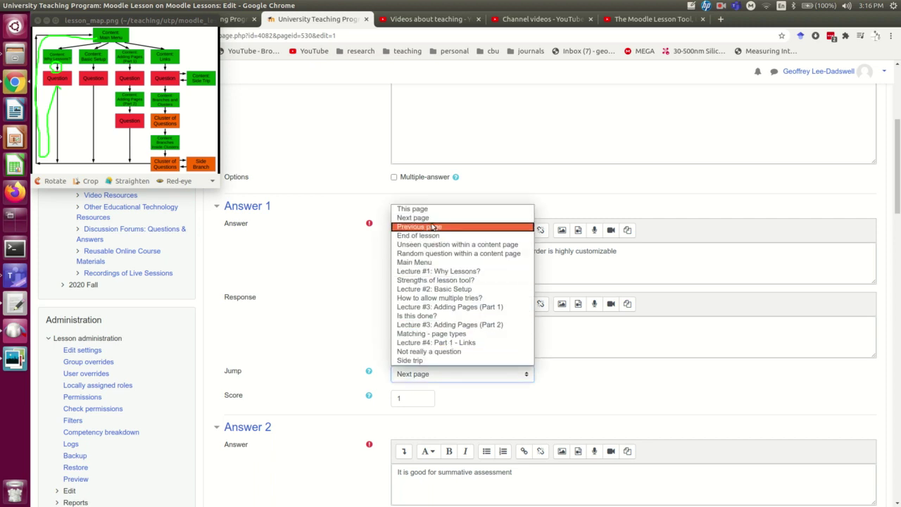
pyautogui.click(427, 262)
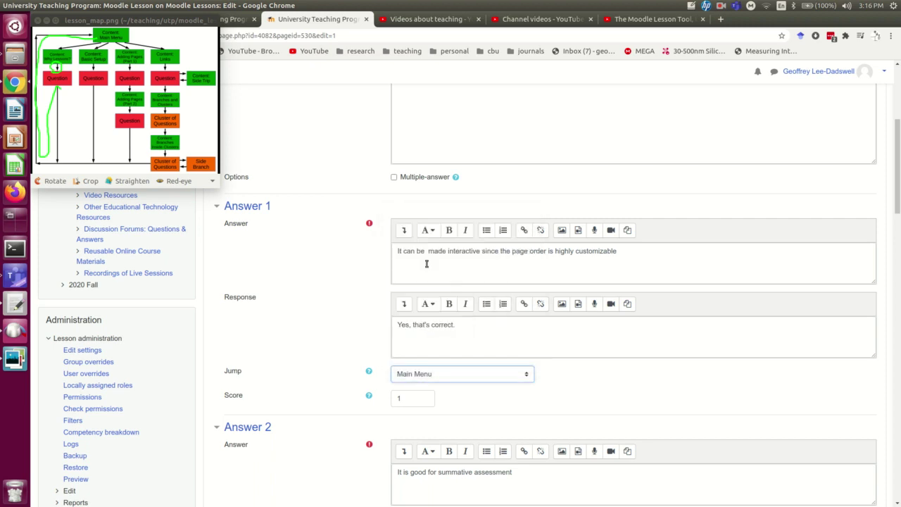
# Set the Answer 2 and Answer 3 jumps of the question page to "Main Menu".
pyautogui.scroll(-6, 321, 265)
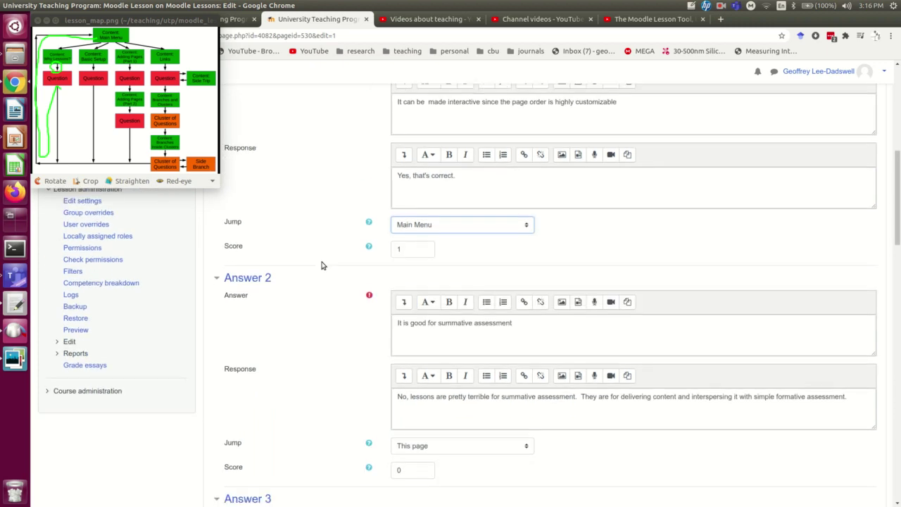
pyautogui.click(457, 373)
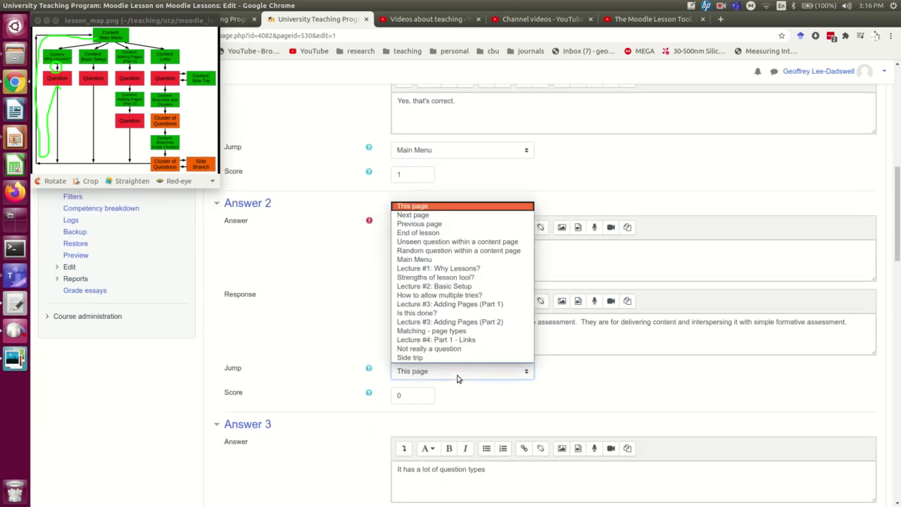
pyautogui.click(422, 259)
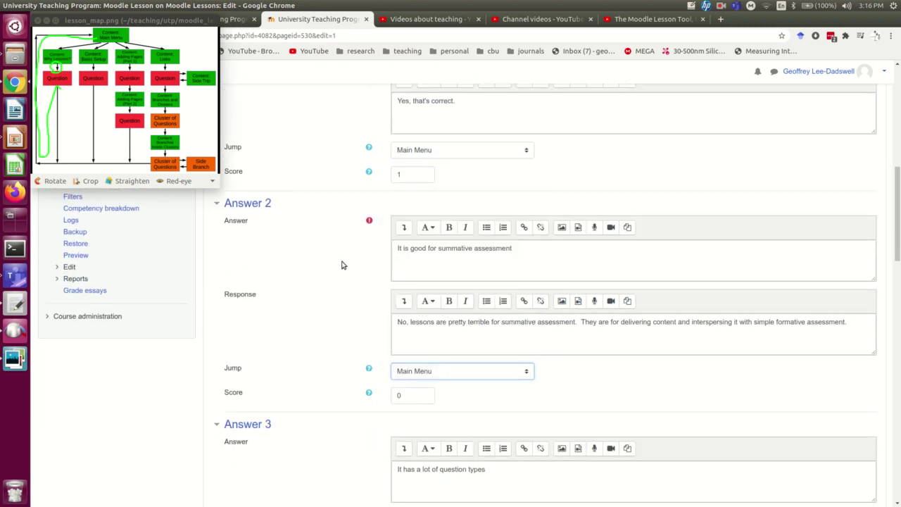
pyautogui.scroll(-3, 323, 292)
pyautogui.scroll(-3, 323, 291)
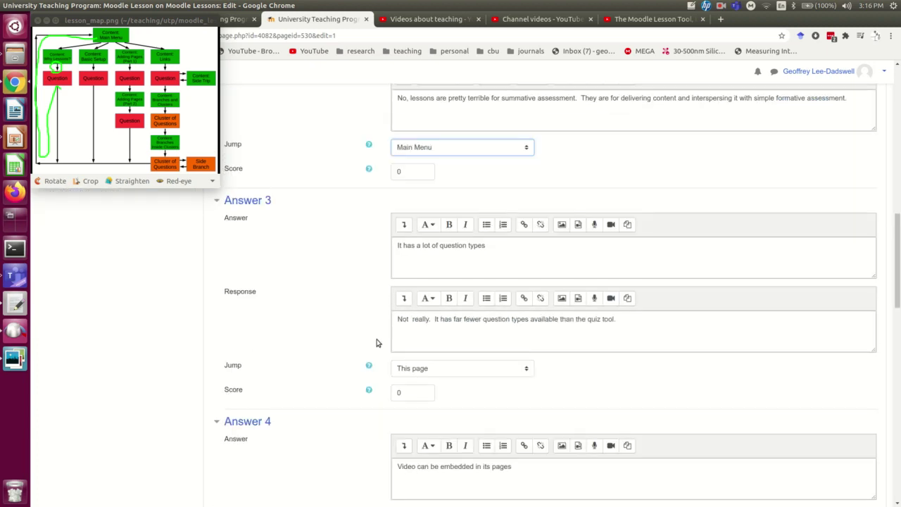
pyautogui.click(431, 371)
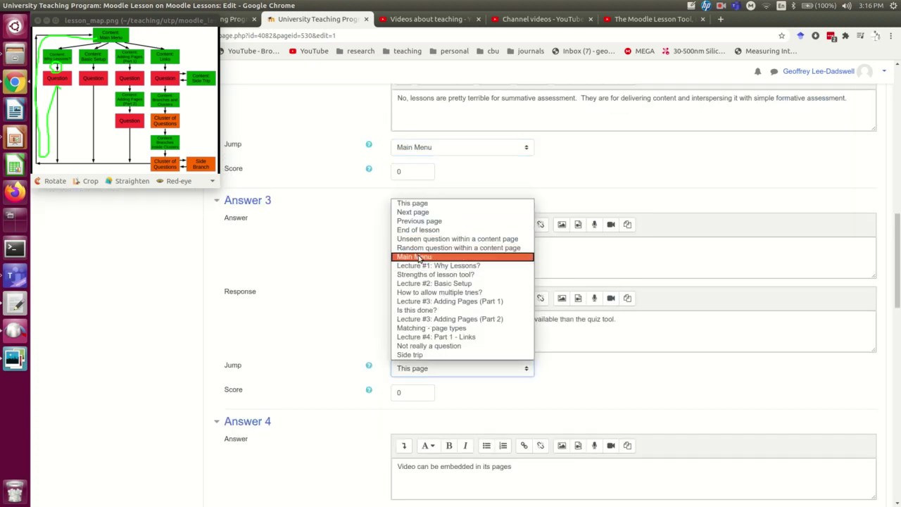
pyautogui.click(420, 257)
# Set the Answer 4 jump to "Main Menu" and save the question page.
pyautogui.scroll(-5, 303, 320)
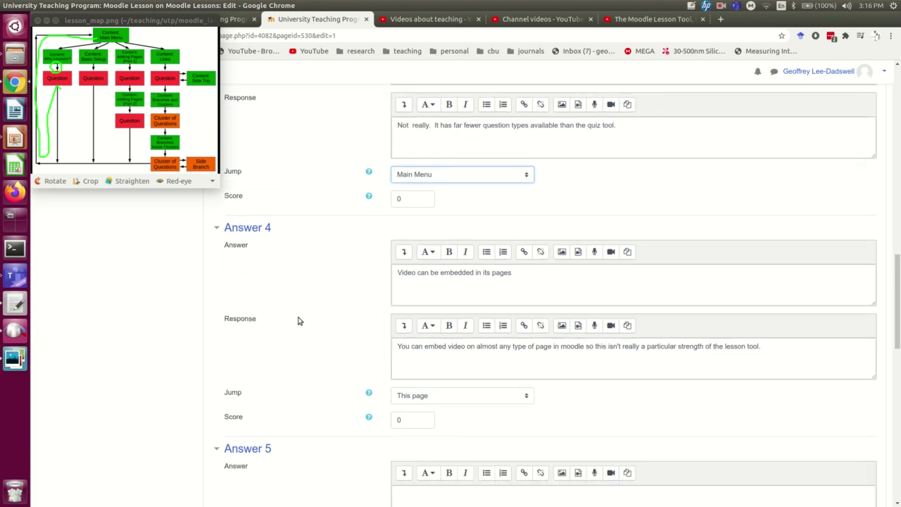
pyautogui.click(430, 392)
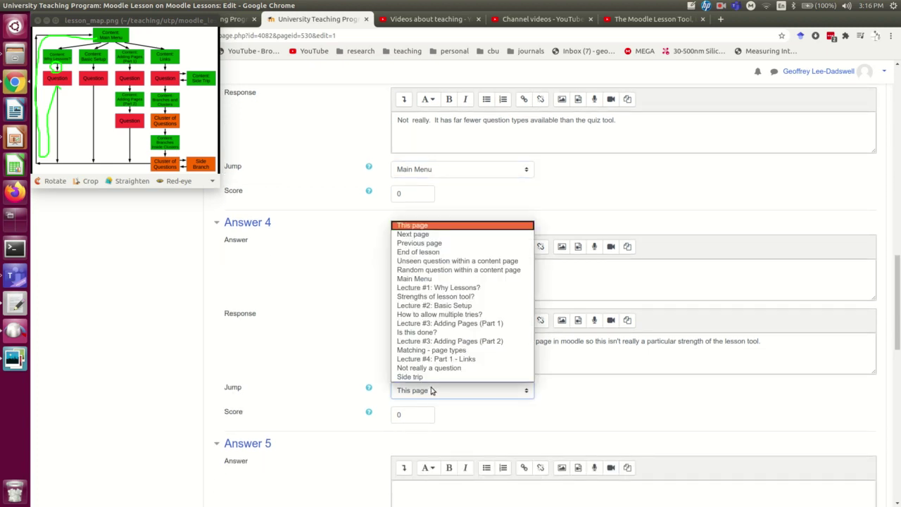
pyautogui.click(416, 279)
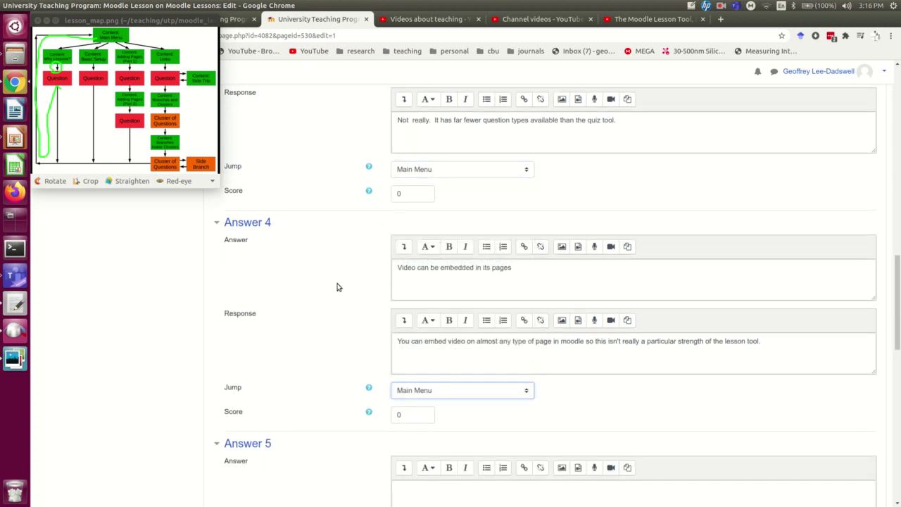
pyautogui.scroll(-2, 318, 303)
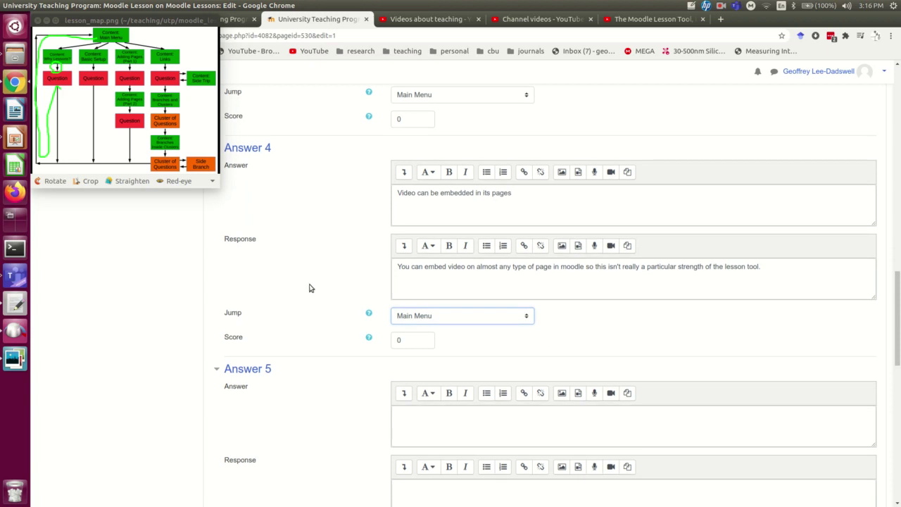
pyautogui.scroll(-18, 310, 288)
pyautogui.click(418, 453)
# On the lesson map, outline the Basic Setup and Adding Pages branches with the Links page, and circle the Links question with its Side Trip.
pyautogui.click(107, 58)
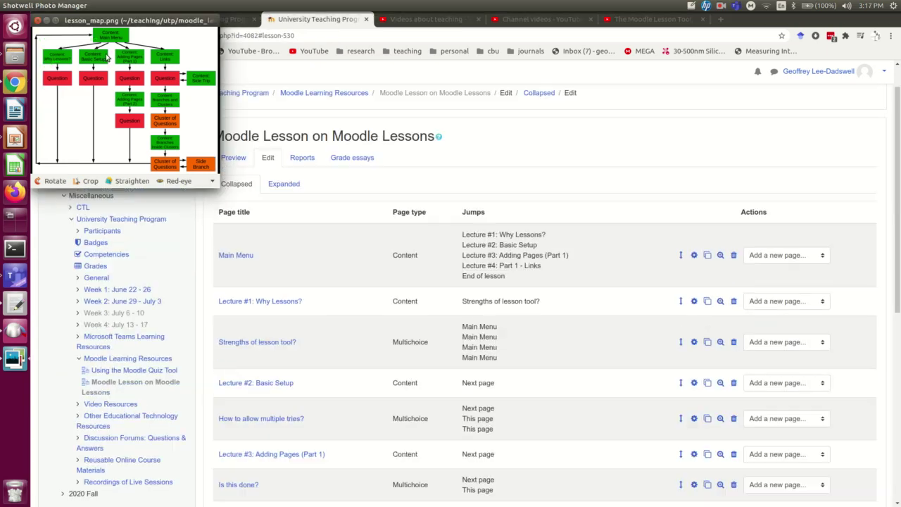
pyautogui.moveTo(109, 57)
pyautogui.mouseDown()
pyautogui.moveTo(79, 62)
pyautogui.moveTo(80, 125)
pyautogui.moveTo(91, 168)
pyautogui.moveTo(139, 171)
pyautogui.moveTo(148, 72)
pyautogui.moveTo(187, 73)
pyautogui.moveTo(167, 50)
pyautogui.moveTo(97, 58)
pyautogui.mouseUp()
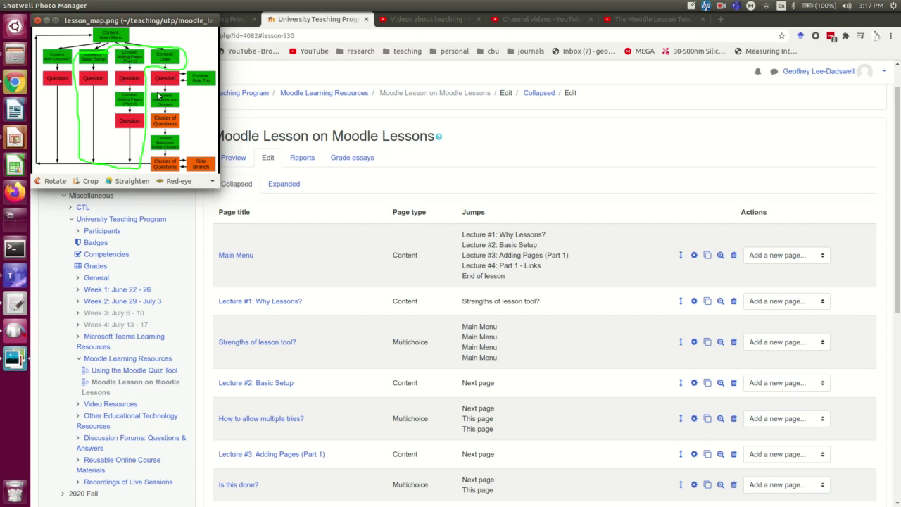
pyautogui.press('super')
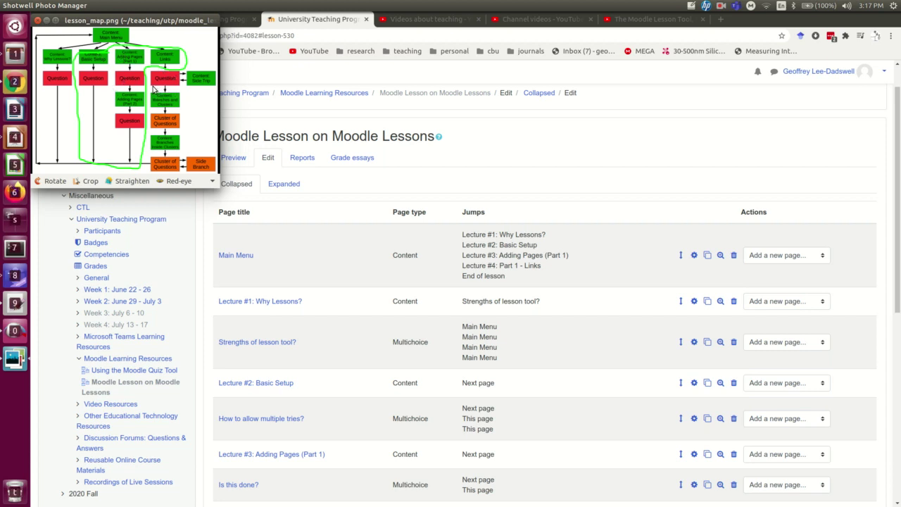
pyautogui.moveTo(153, 89)
pyautogui.mouseDown()
pyautogui.moveTo(198, 91)
pyautogui.moveTo(194, 68)
pyautogui.moveTo(148, 83)
pyautogui.moveTo(161, 95)
pyautogui.mouseUp()
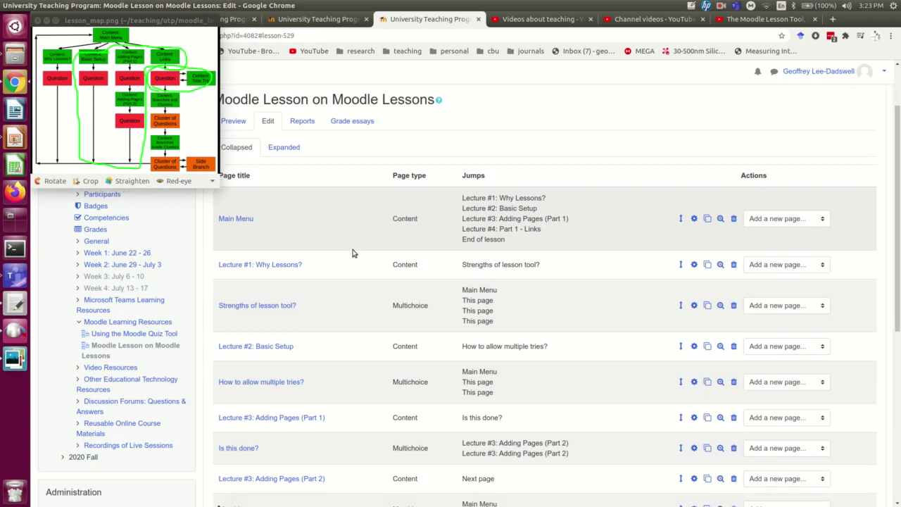
# Circle the "Strengths of lesson tool?" row in the page list and its question box below Why Lessons? on the lesson map.
pyautogui.scroll(-1, 394, 252)
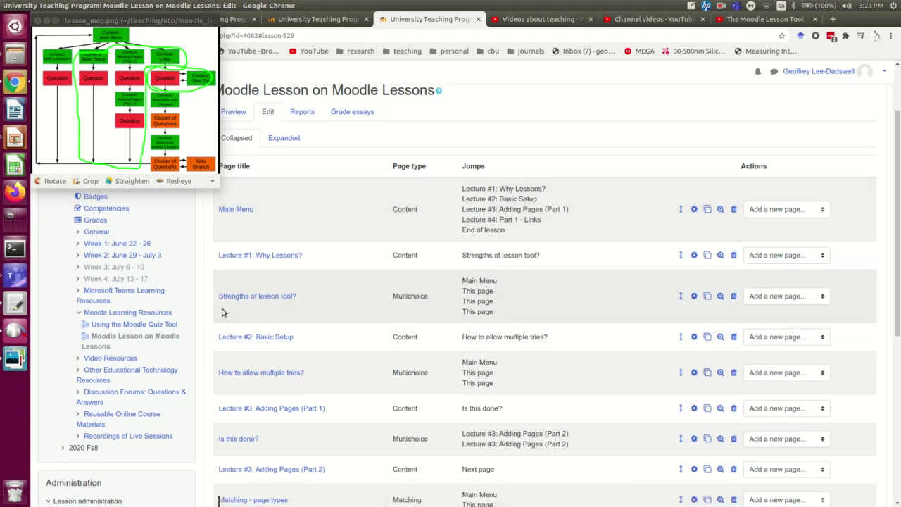
pyautogui.moveTo(222, 311)
pyautogui.mouseDown()
pyautogui.moveTo(567, 325)
pyautogui.moveTo(814, 323)
pyautogui.moveTo(795, 278)
pyautogui.moveTo(403, 270)
pyautogui.moveTo(208, 295)
pyautogui.moveTo(215, 312)
pyautogui.mouseUp()
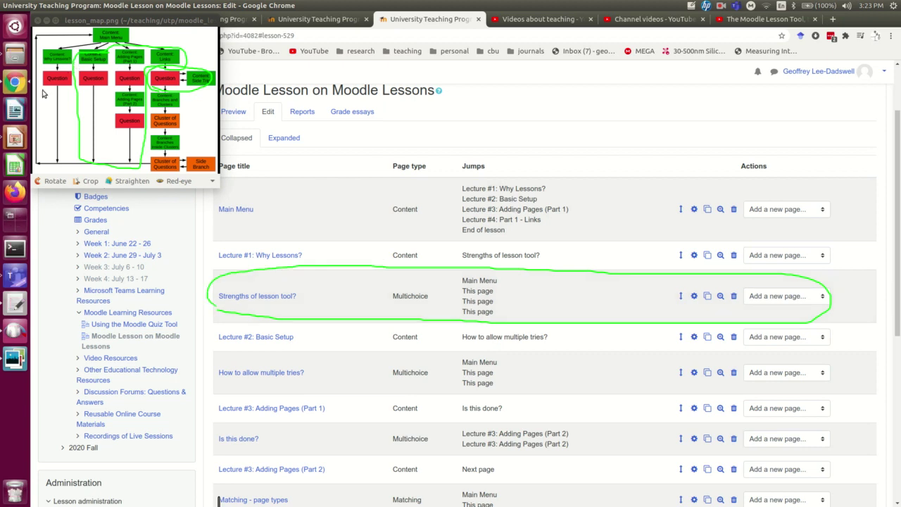
pyautogui.moveTo(42, 90)
pyautogui.mouseDown()
pyautogui.moveTo(83, 72)
pyautogui.moveTo(37, 79)
pyautogui.moveTo(47, 90)
pyautogui.mouseUp()
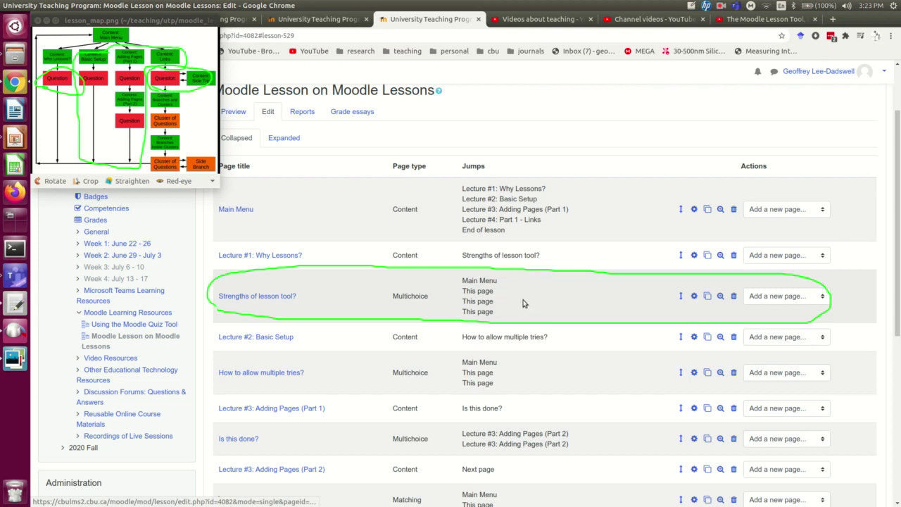
# Open the preview of the "Strengths of lesson tool?" question in a new tab and clear the drawn annotations.
pyautogui.rightClick(720, 295)
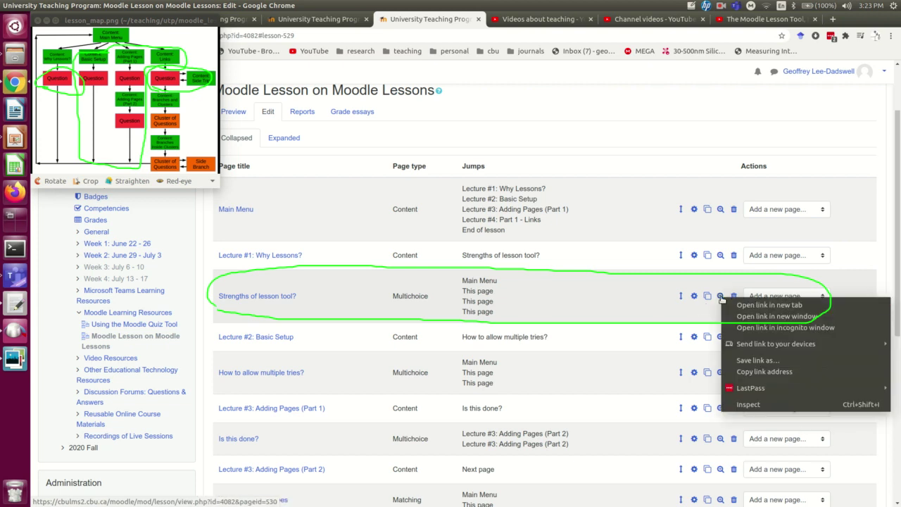
pyautogui.click(771, 302)
pyautogui.click(480, 19)
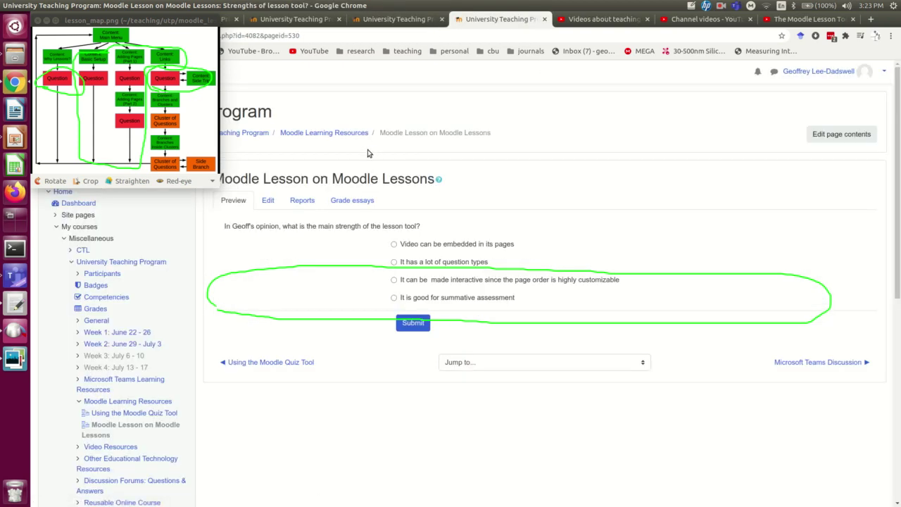
pyautogui.hotkey('shift', 'F9')
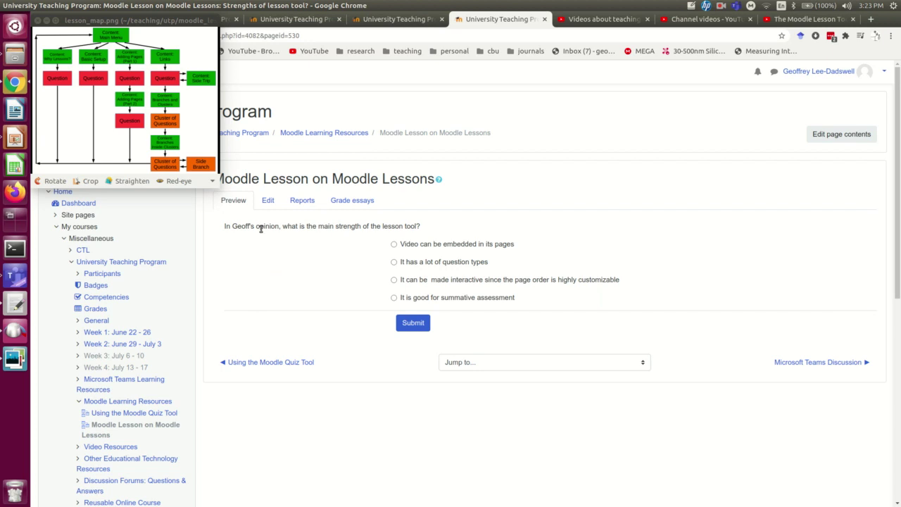
# Test the wrong answers "It has a lot of question types" and "It is good for summative assessment", continuing after each response.
pyautogui.click(395, 262)
pyautogui.click(419, 325)
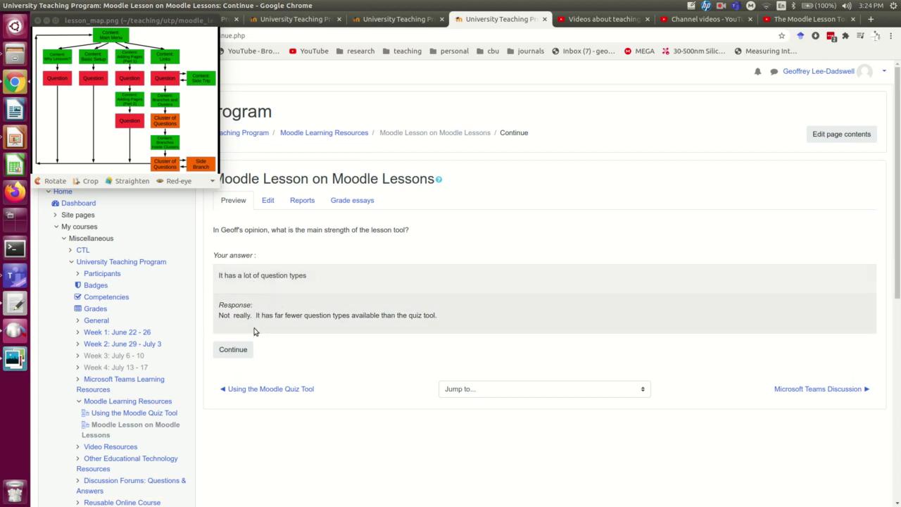
pyautogui.click(242, 349)
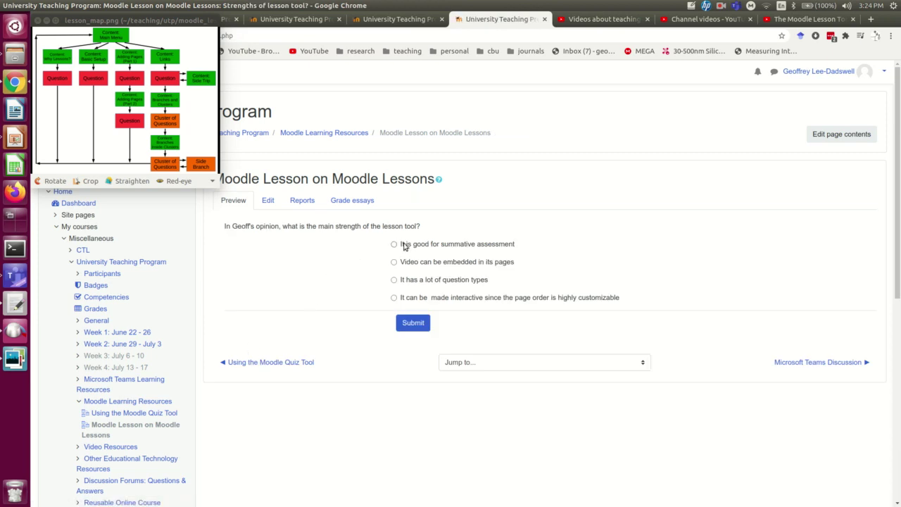
pyautogui.click(413, 322)
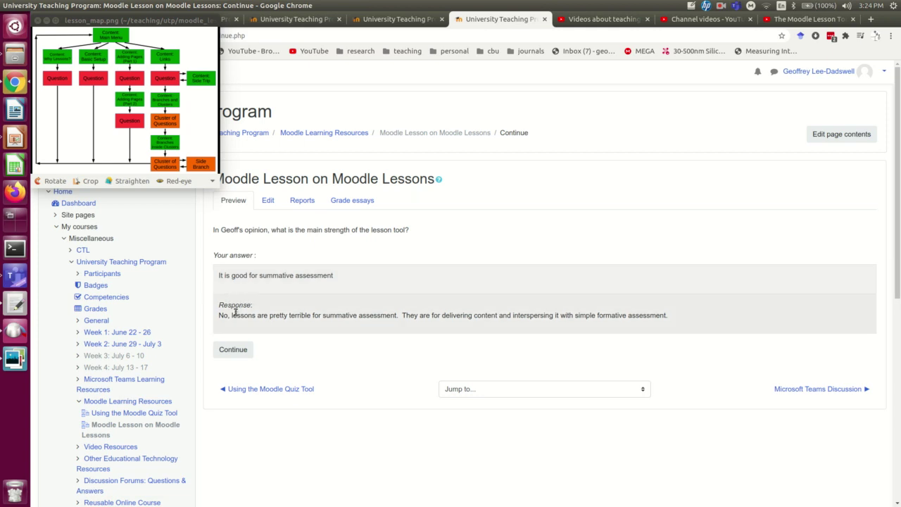
pyautogui.click(233, 350)
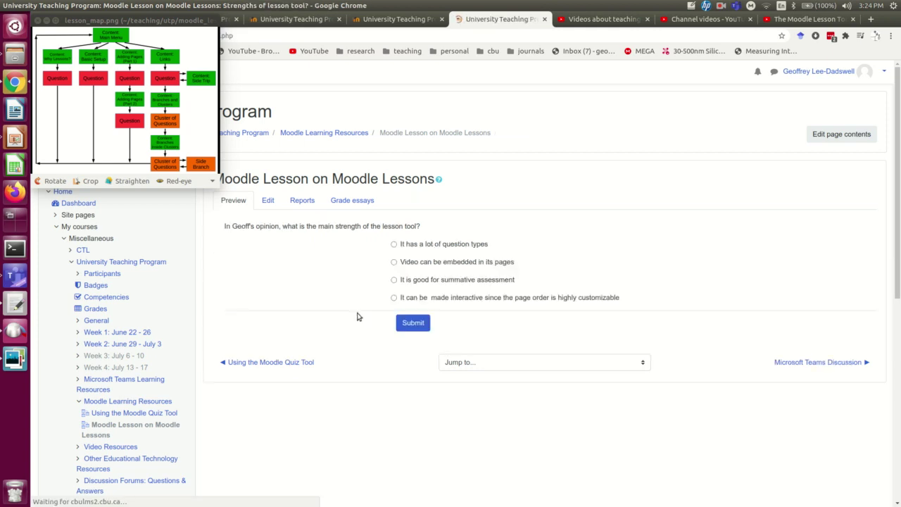
# Submit the answer "It can be made interactive since the page order is highly customizable", continue, and look over the page reached.
pyautogui.click(395, 297)
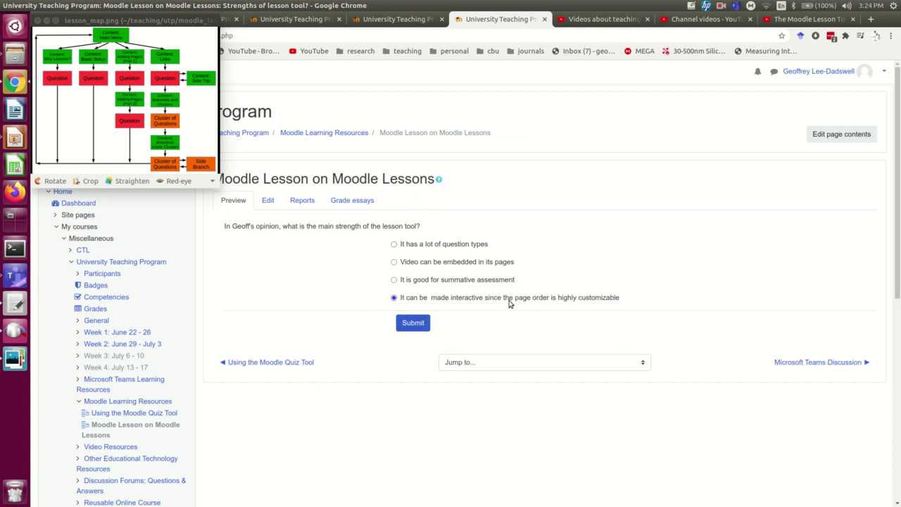
pyautogui.click(418, 323)
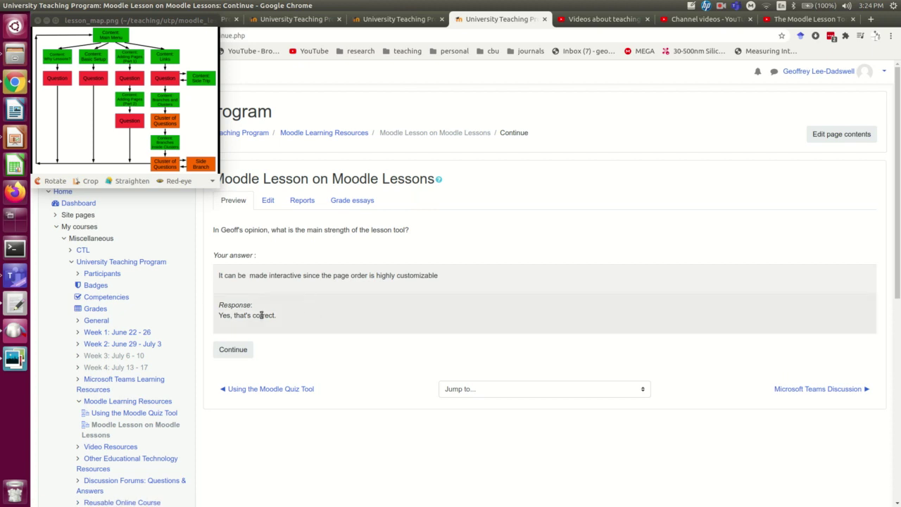
pyautogui.click(233, 349)
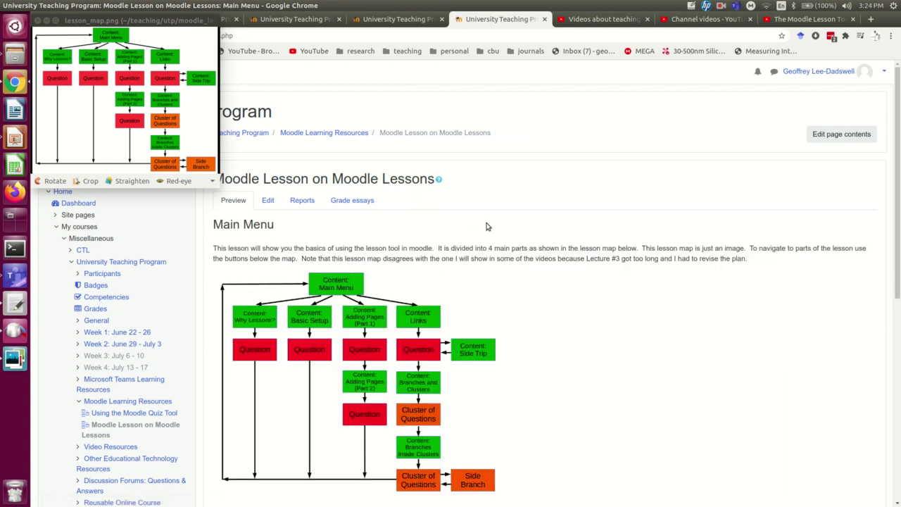
pyautogui.scroll(-5, 493, 227)
pyautogui.scroll(4, 521, 226)
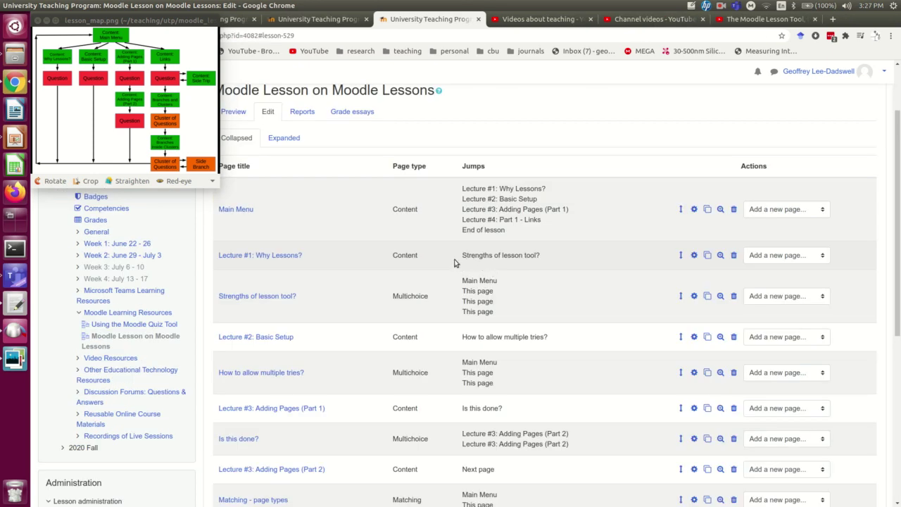
# Circle the "Lecture #1: Why Lessons?" row with its jump in the lesson's page list.
pyautogui.moveTo(217, 267)
pyautogui.mouseDown()
pyautogui.moveTo(519, 277)
pyautogui.moveTo(522, 244)
pyautogui.moveTo(201, 243)
pyautogui.moveTo(208, 266)
pyautogui.mouseUp()
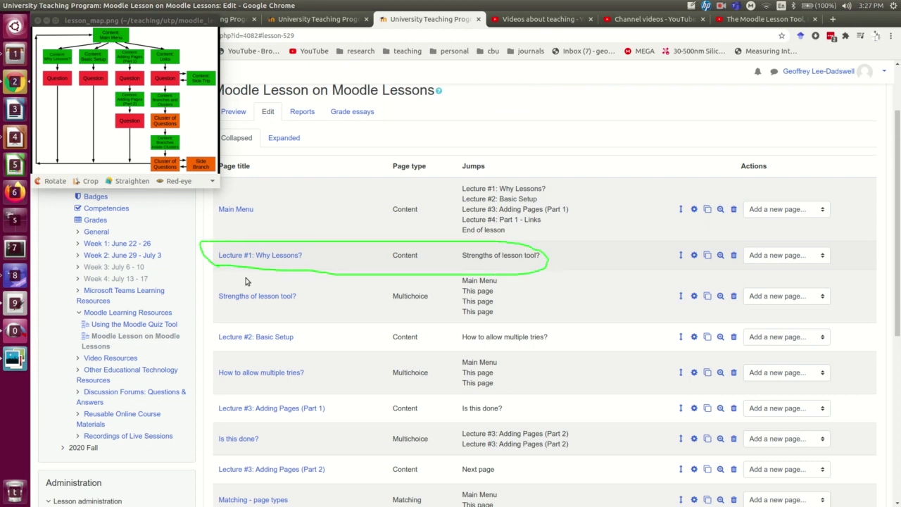
# Circle the "Strengths of lesson tool?" jump with an arrow to its question page, and clear the annotations.
pyautogui.moveTo(456, 262)
pyautogui.mouseDown()
pyautogui.moveTo(522, 267)
pyautogui.moveTo(520, 247)
pyautogui.moveTo(295, 287)
pyautogui.moveTo(299, 280)
pyautogui.moveTo(312, 286)
pyautogui.mouseUp()
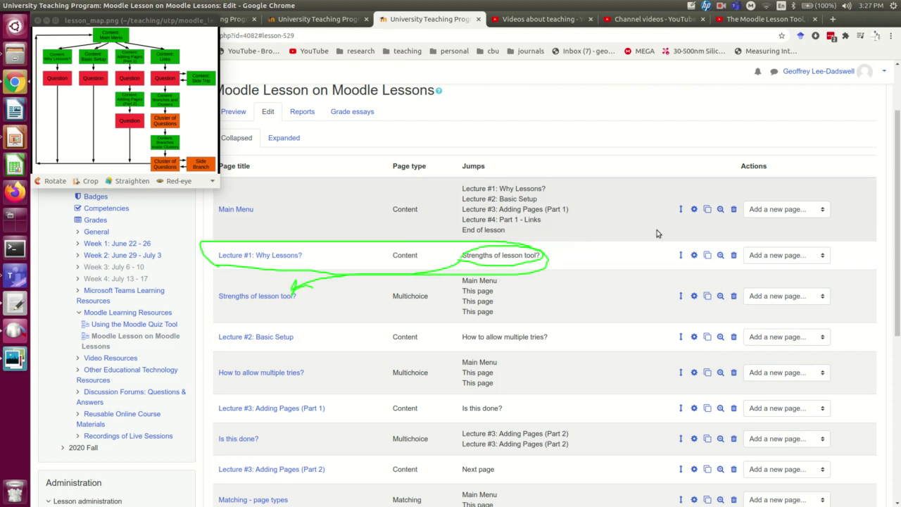
pyautogui.hotkey('shift', 'F9')
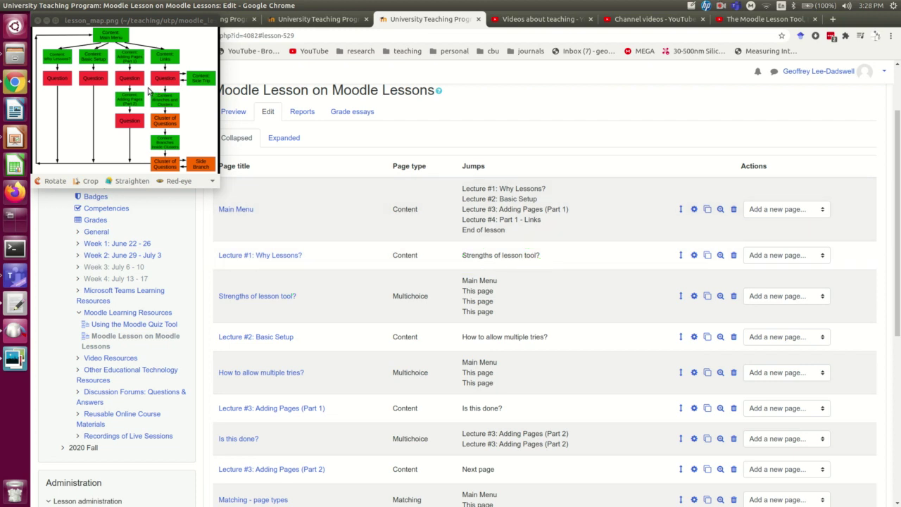
# Circle the fourth branch's question and side trip on the lesson map, and open "Not really a question" for editing with Answer 3 expanded.
pyautogui.moveTo(147, 90)
pyautogui.mouseDown()
pyautogui.moveTo(184, 103)
pyautogui.moveTo(224, 78)
pyautogui.moveTo(182, 64)
pyautogui.moveTo(147, 83)
pyautogui.mouseUp()
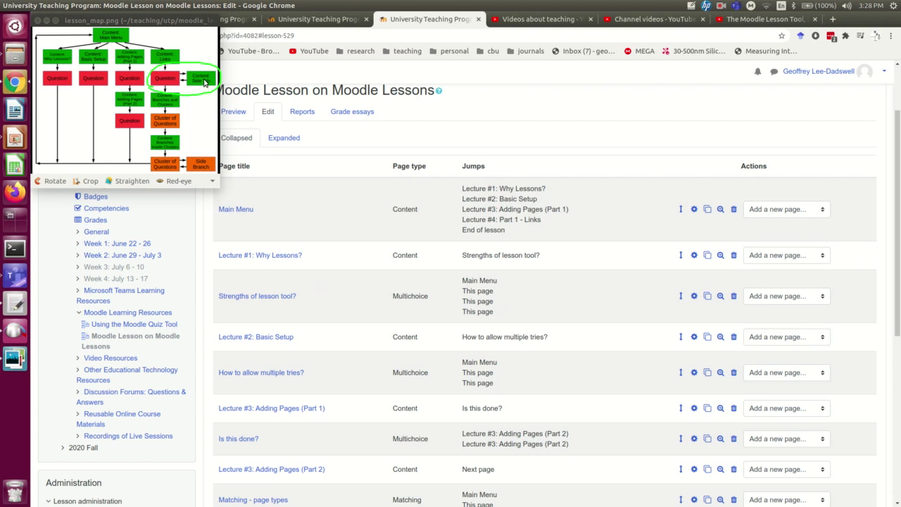
pyautogui.scroll(-5, 363, 204)
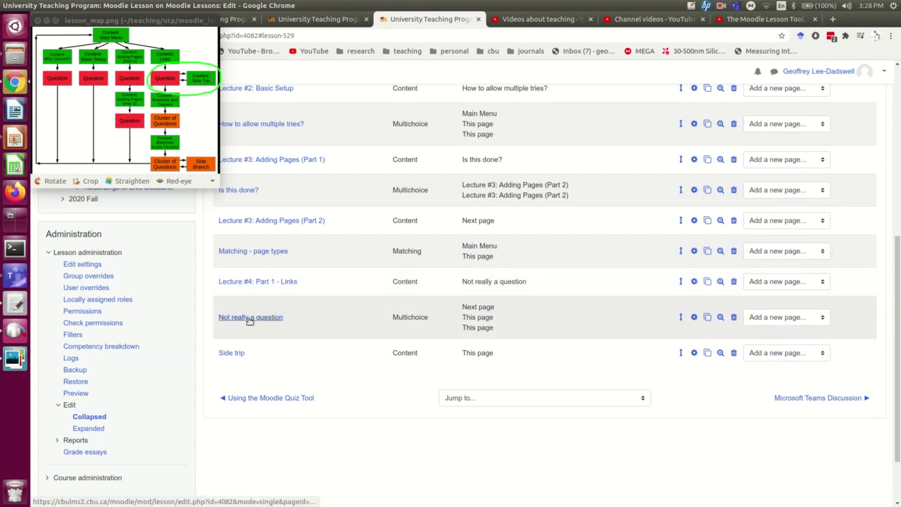
pyautogui.click(693, 317)
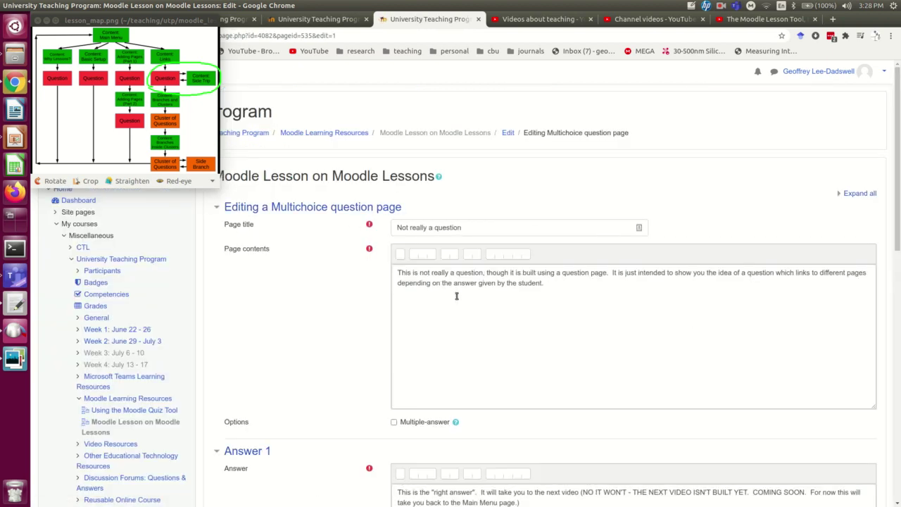
pyautogui.scroll(-5, 523, 290)
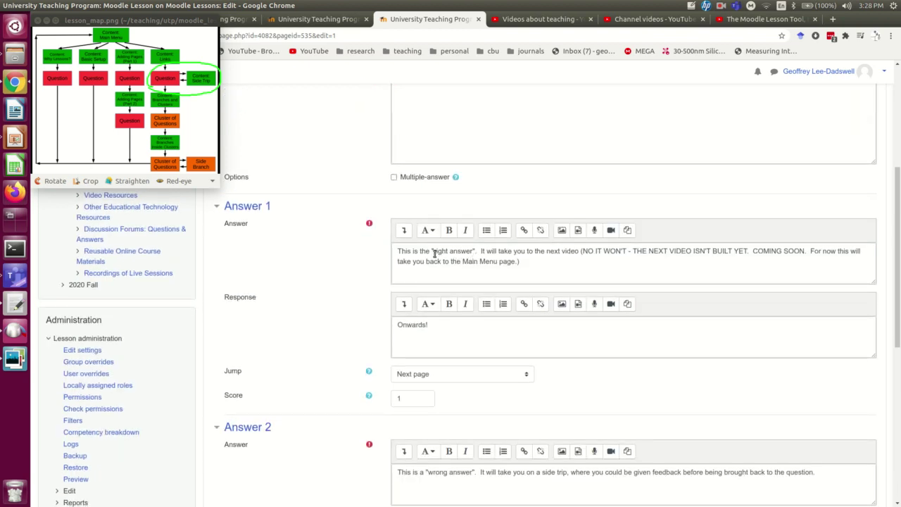
pyautogui.scroll(-5, 316, 302)
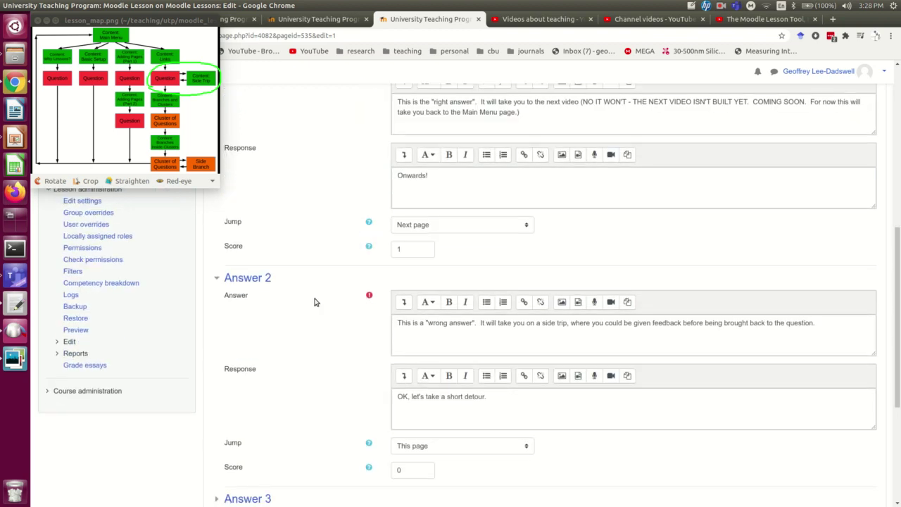
pyautogui.click(256, 350)
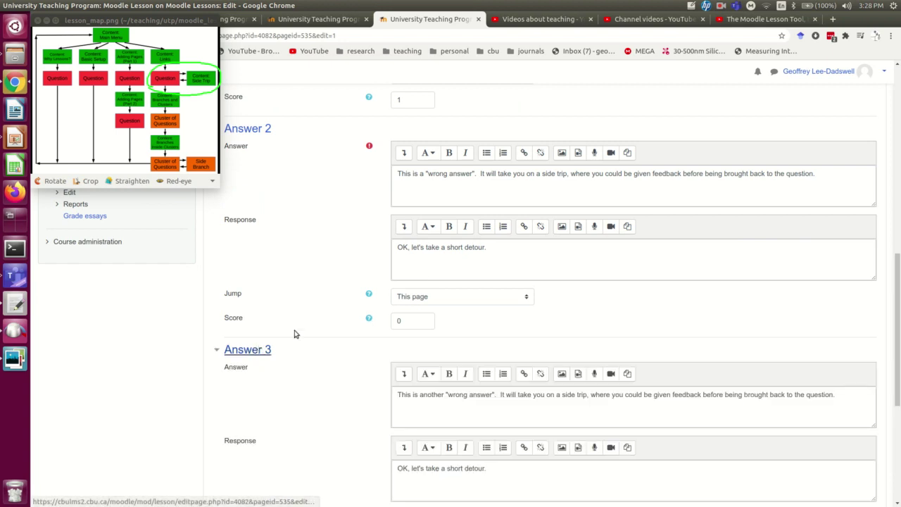
# Circle the content box below the fourth branch's question on the map, and set Answer 1's jump to "Main Menu".
pyautogui.scroll(5, 345, 216)
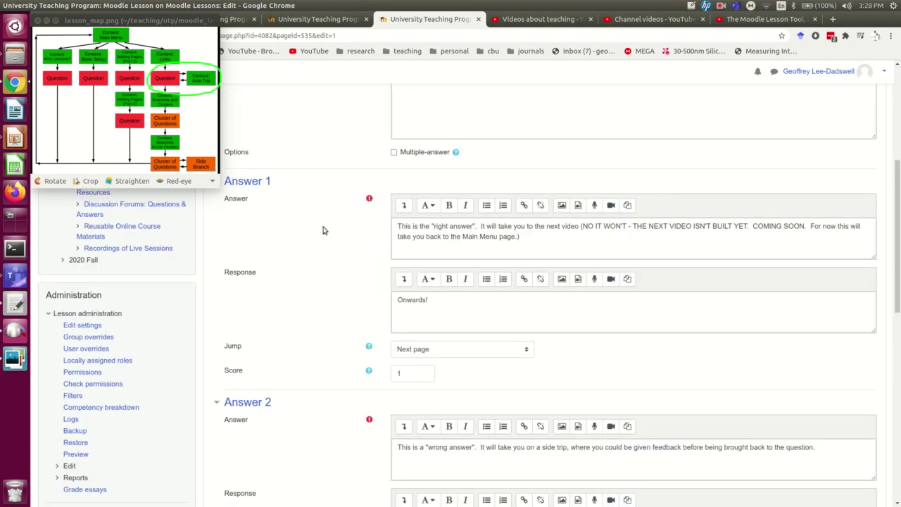
pyautogui.scroll(1, 317, 230)
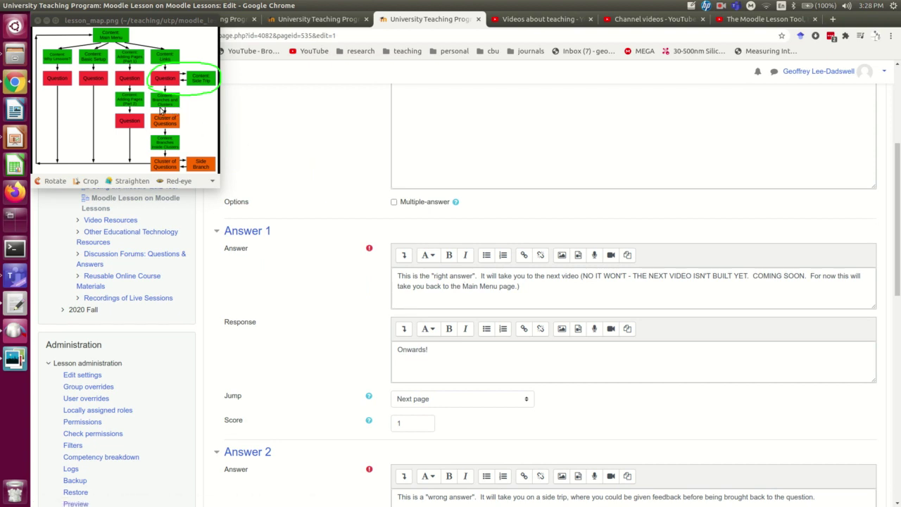
pyautogui.moveTo(154, 109)
pyautogui.mouseDown()
pyautogui.moveTo(194, 109)
pyautogui.moveTo(164, 90)
pyautogui.moveTo(147, 107)
pyautogui.mouseUp()
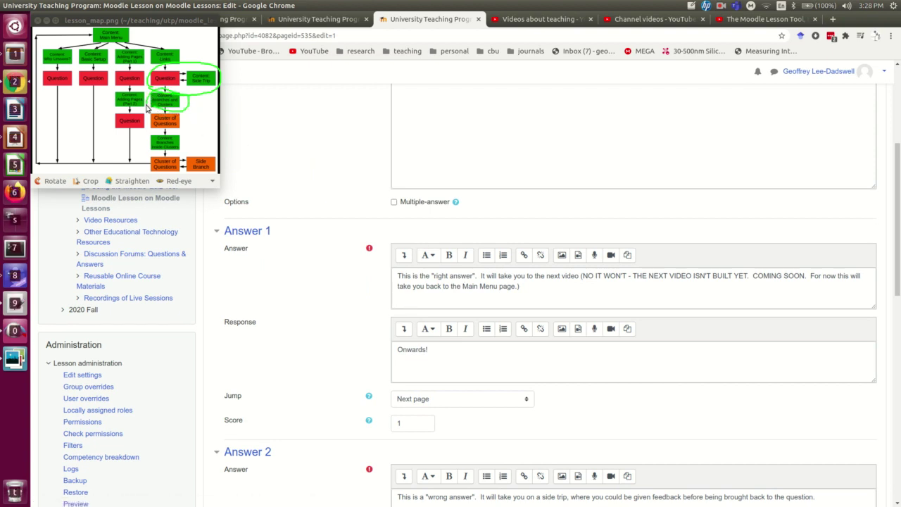
pyautogui.scroll(-1, 408, 323)
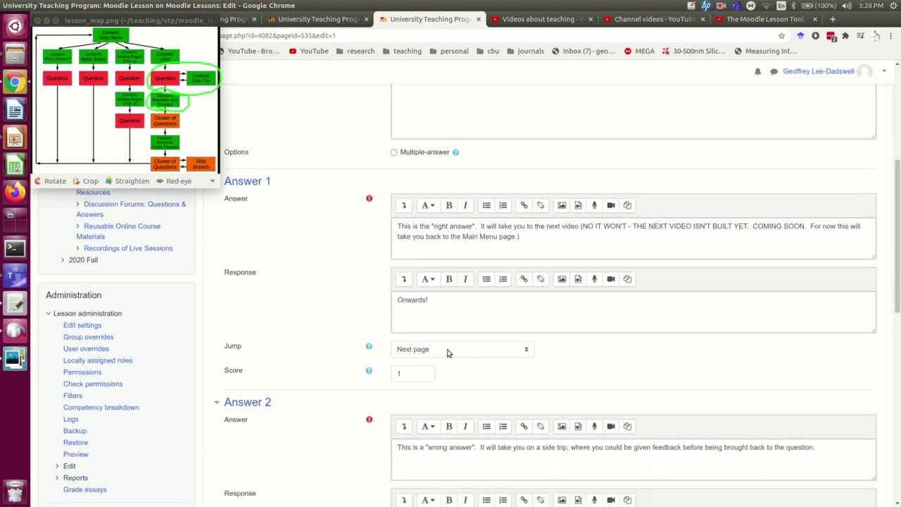
pyautogui.click(471, 351)
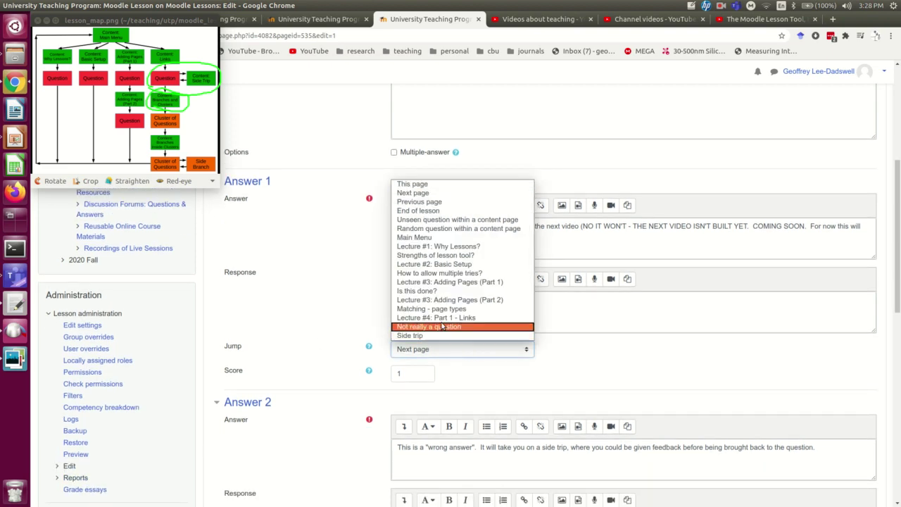
pyautogui.click(418, 238)
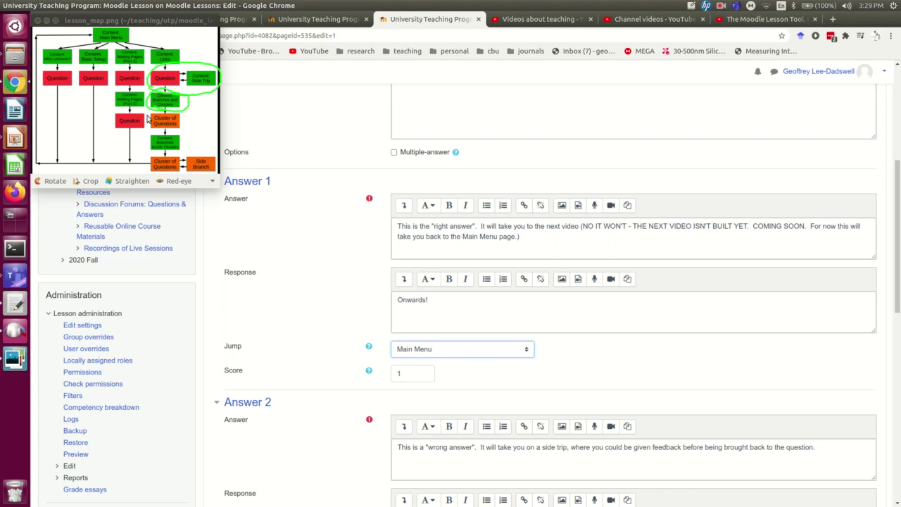
# Set the jumps of both wrong answers, Answer 2 and Answer 3, to "Side trip".
pyautogui.scroll(-1, 348, 278)
pyautogui.scroll(-2, 348, 278)
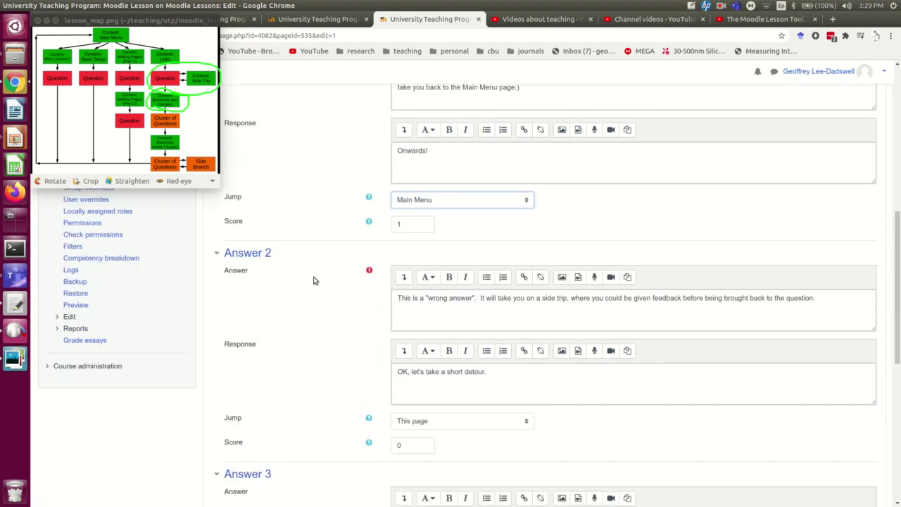
pyautogui.scroll(-1, 315, 280)
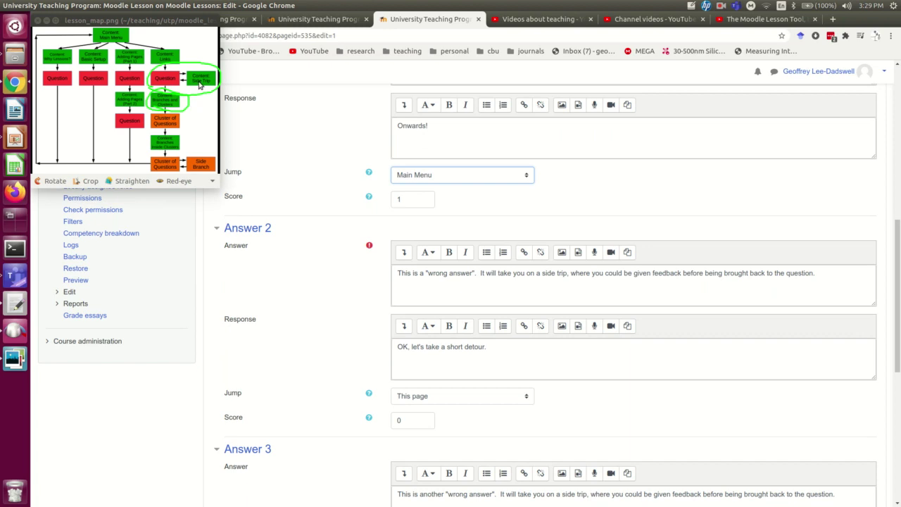
pyautogui.scroll(-2, 300, 245)
pyautogui.click(466, 321)
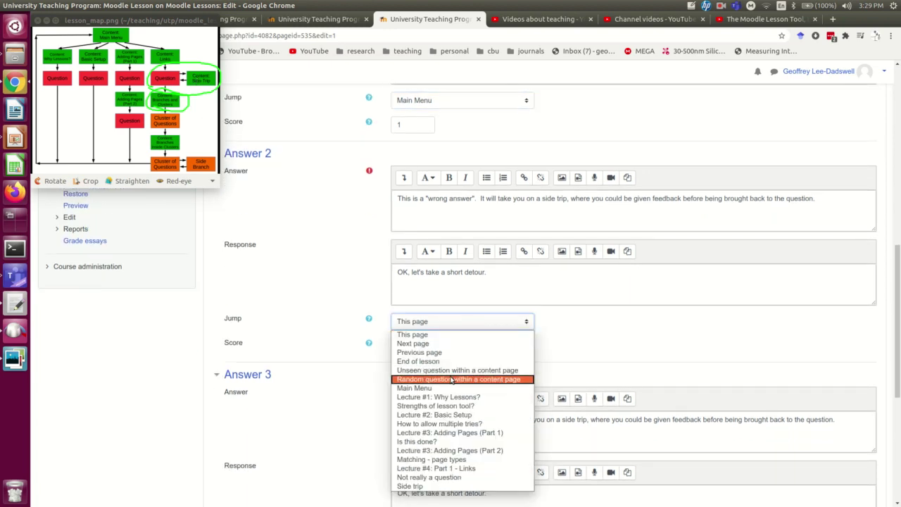
pyautogui.click(423, 486)
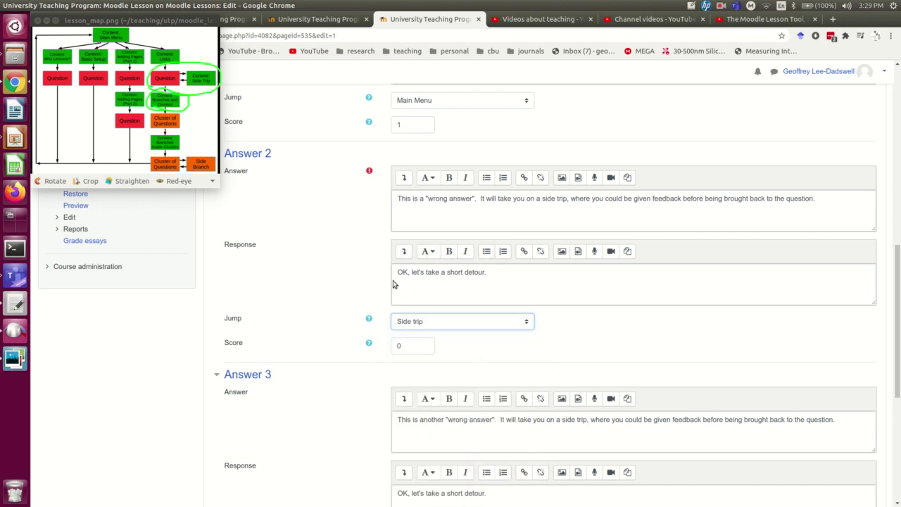
pyautogui.scroll(-5, 354, 279)
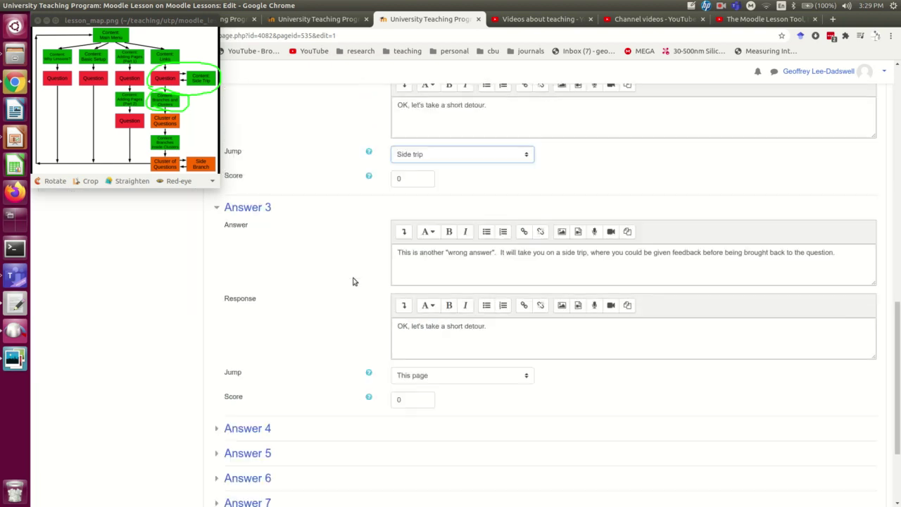
pyautogui.click(424, 369)
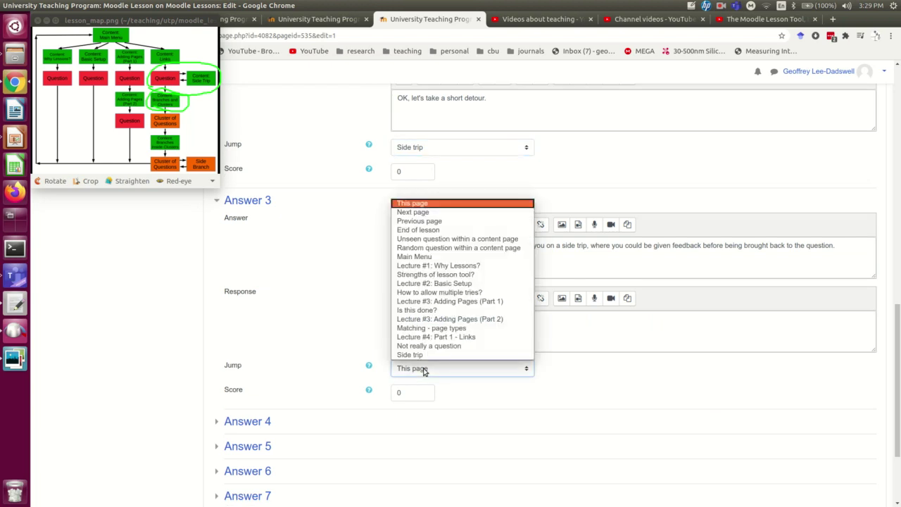
pyautogui.click(424, 355)
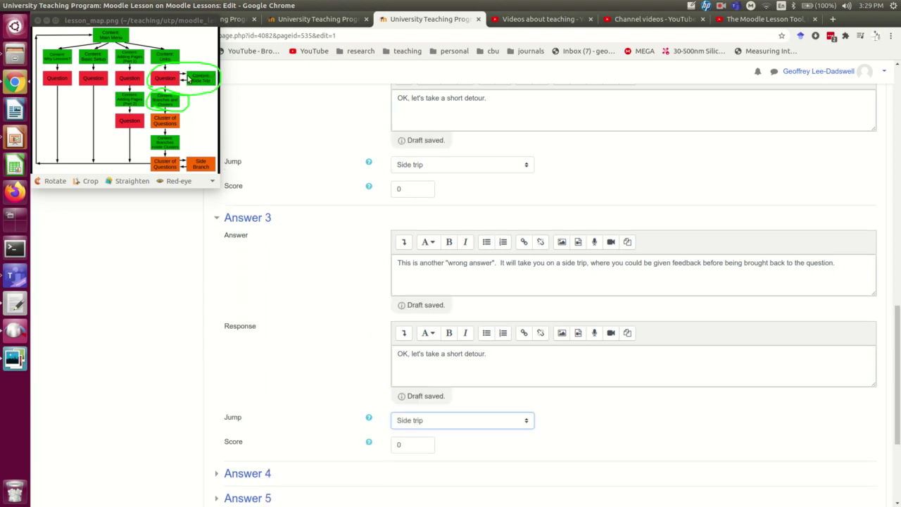
# Check the jumps of the three answers and save the "Not really a question" page.
pyautogui.scroll(5, 342, 339)
pyautogui.scroll(2, 342, 337)
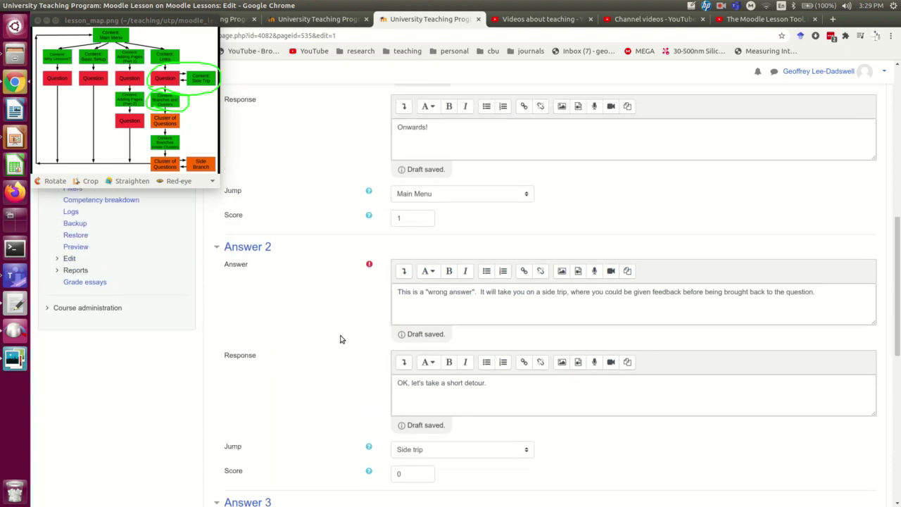
pyautogui.scroll(-2, 342, 338)
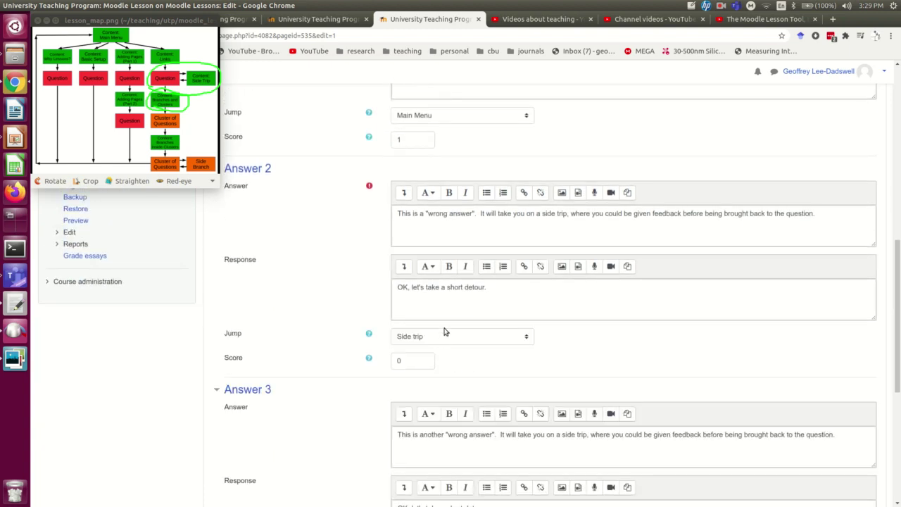
pyautogui.scroll(-6, 444, 329)
pyautogui.scroll(-2, 330, 295)
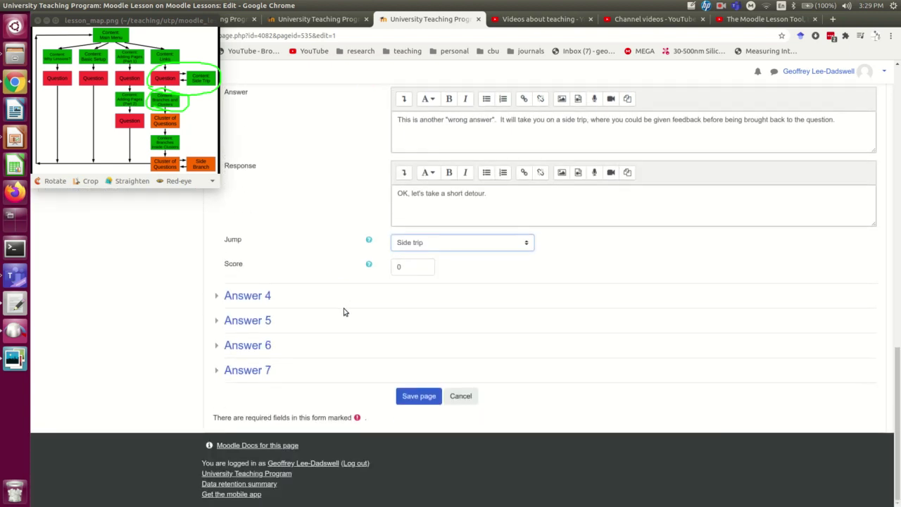
pyautogui.click(421, 396)
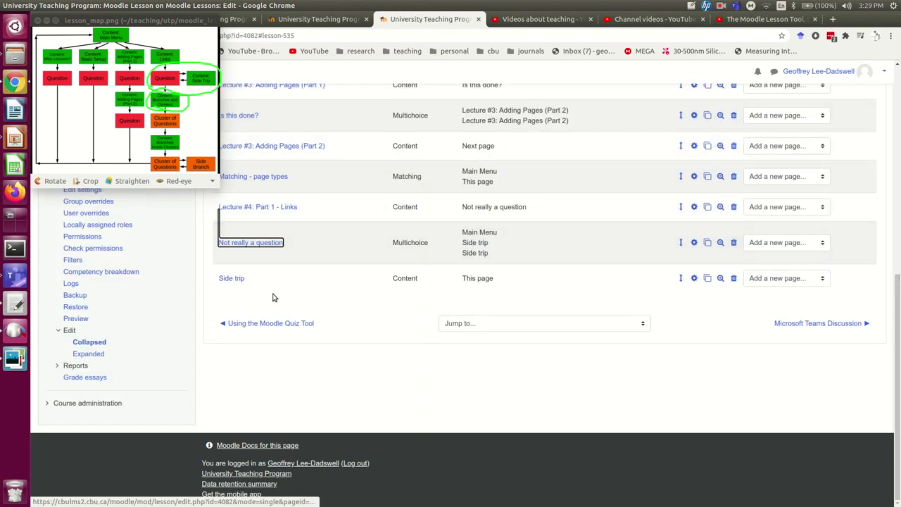
# Edit the "Side trip" content page so that its Content 1 jump goes to "Not really a question", and save the page.
pyautogui.click(694, 279)
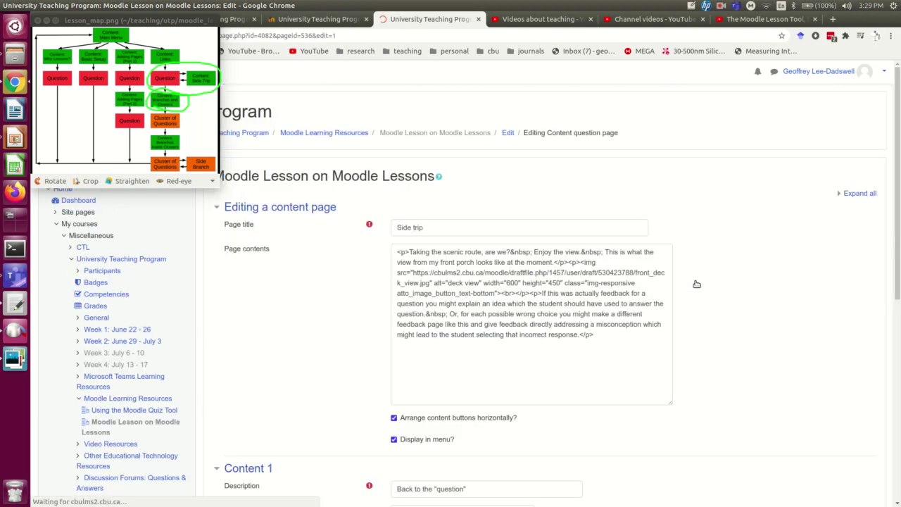
pyautogui.scroll(-5, 342, 301)
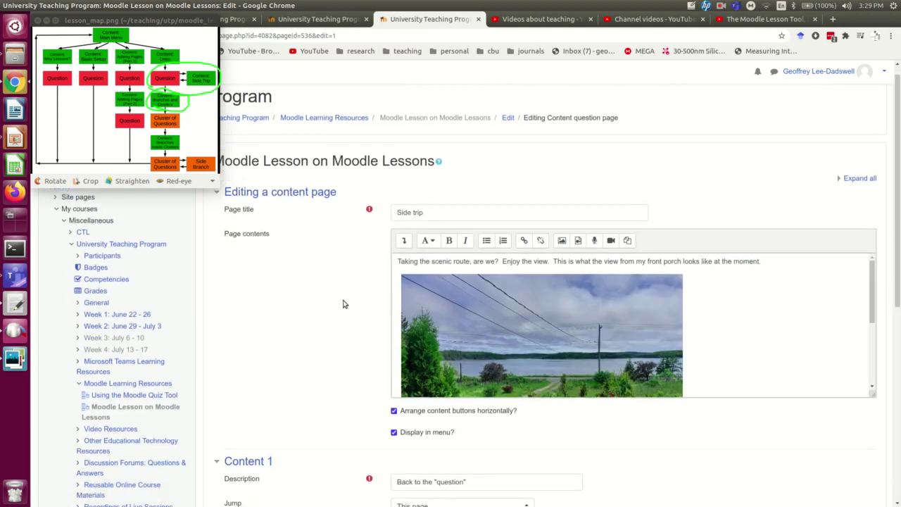
pyautogui.scroll(4, 329, 221)
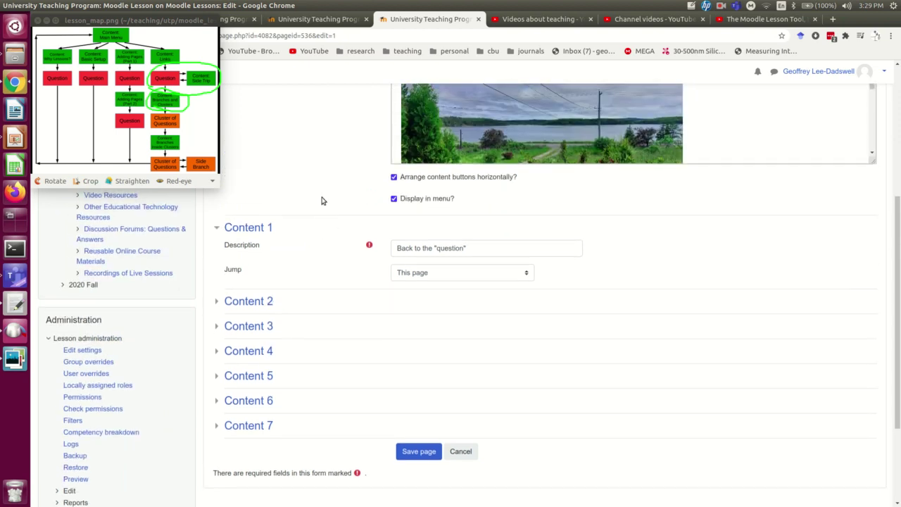
pyautogui.scroll(-5, 771, 235)
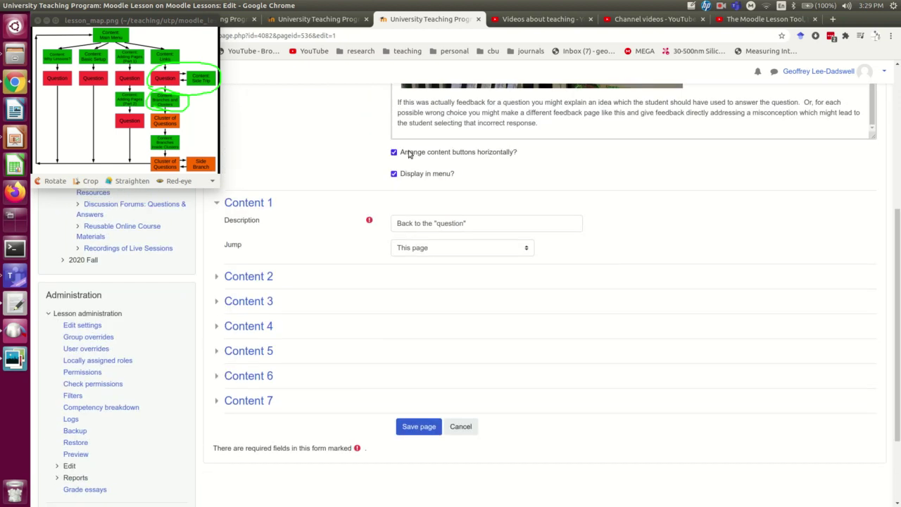
pyautogui.click(481, 251)
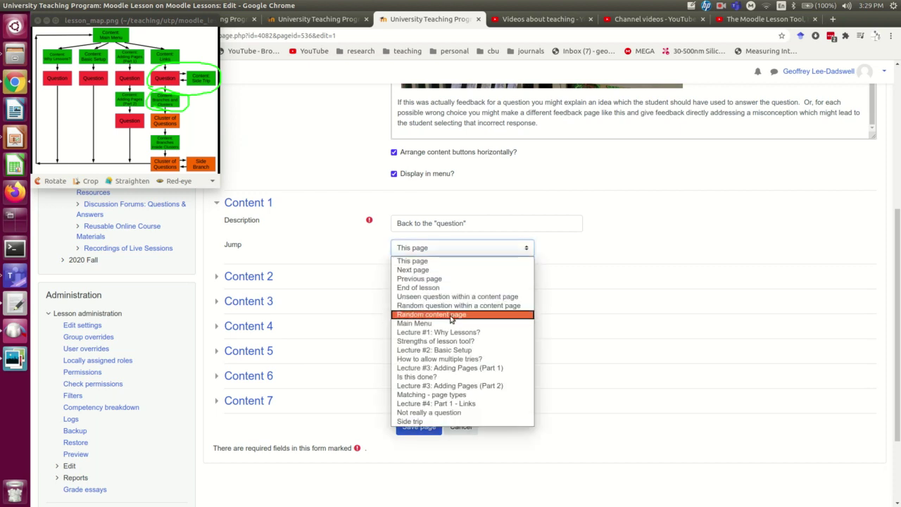
pyautogui.click(430, 412)
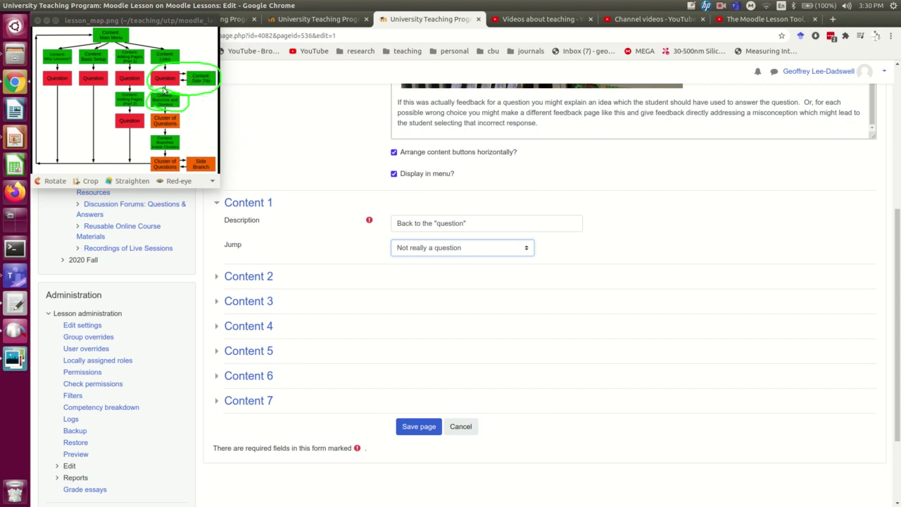
pyautogui.click(428, 429)
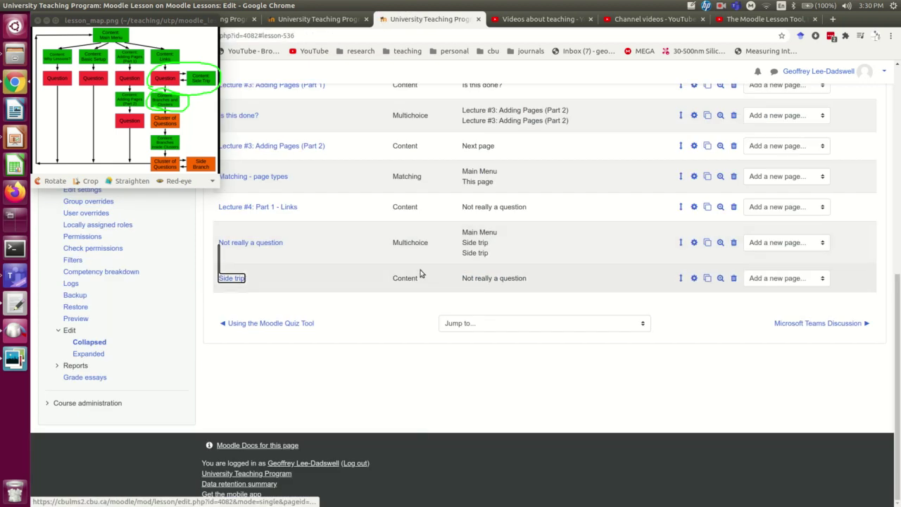
# Look over the lesson's page list and circle the lesson map's section below the fourth branch's question, including the question clusters and side branch.
pyautogui.scroll(5, 420, 273)
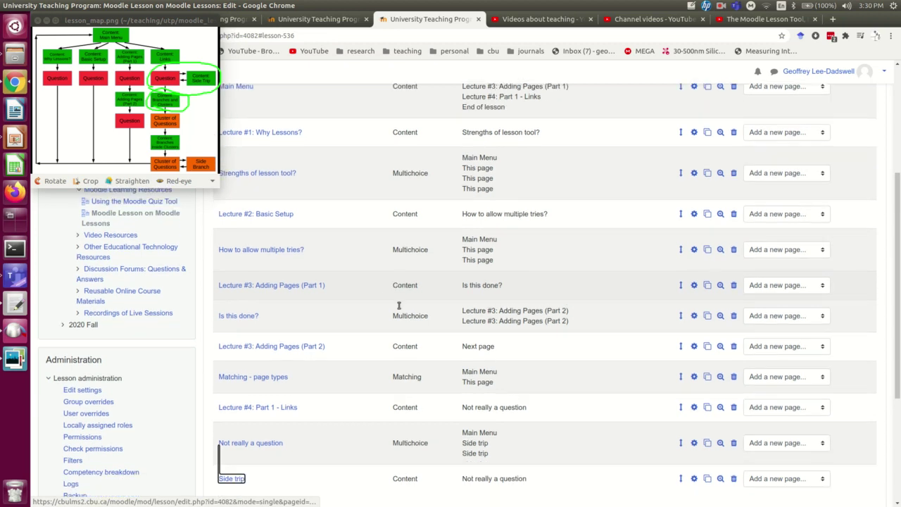
pyautogui.scroll(-3, 398, 305)
pyautogui.press('super')
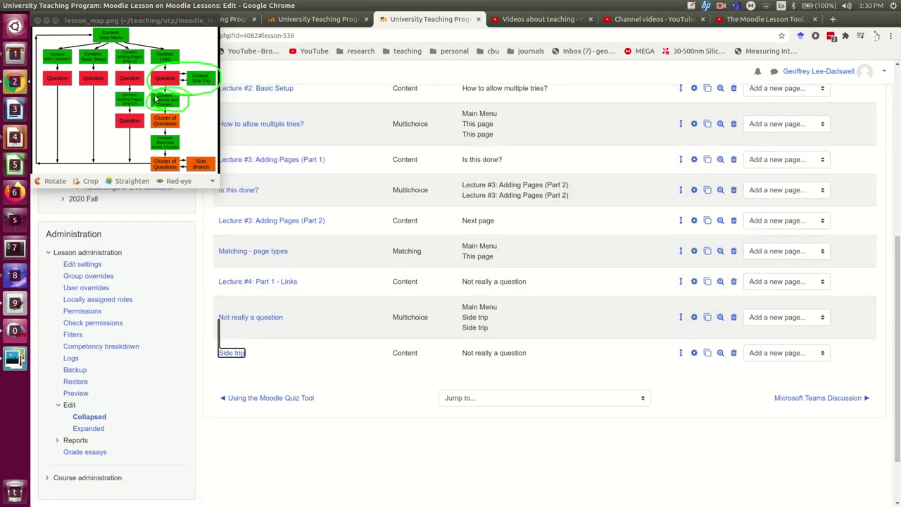
pyautogui.moveTo(154, 98)
pyautogui.mouseDown()
pyautogui.moveTo(149, 151)
pyautogui.moveTo(183, 177)
pyautogui.moveTo(214, 168)
pyautogui.moveTo(186, 90)
pyautogui.mouseUp()
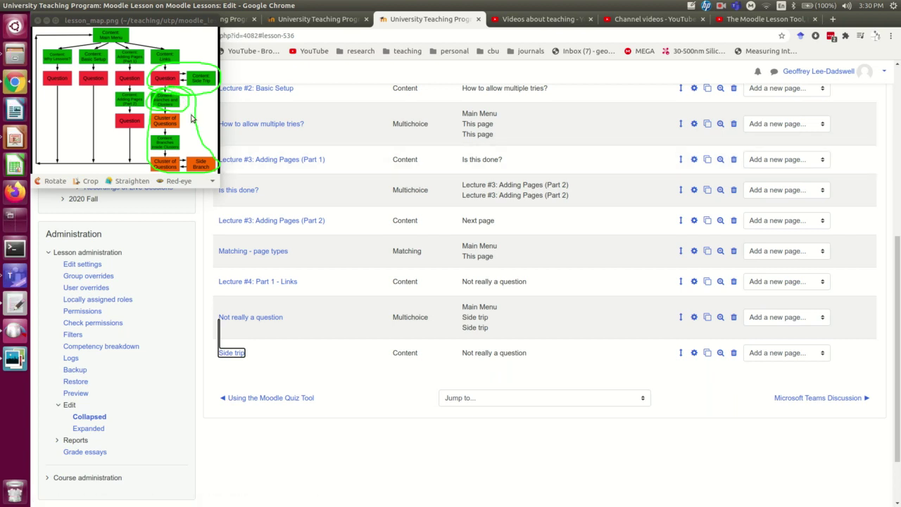